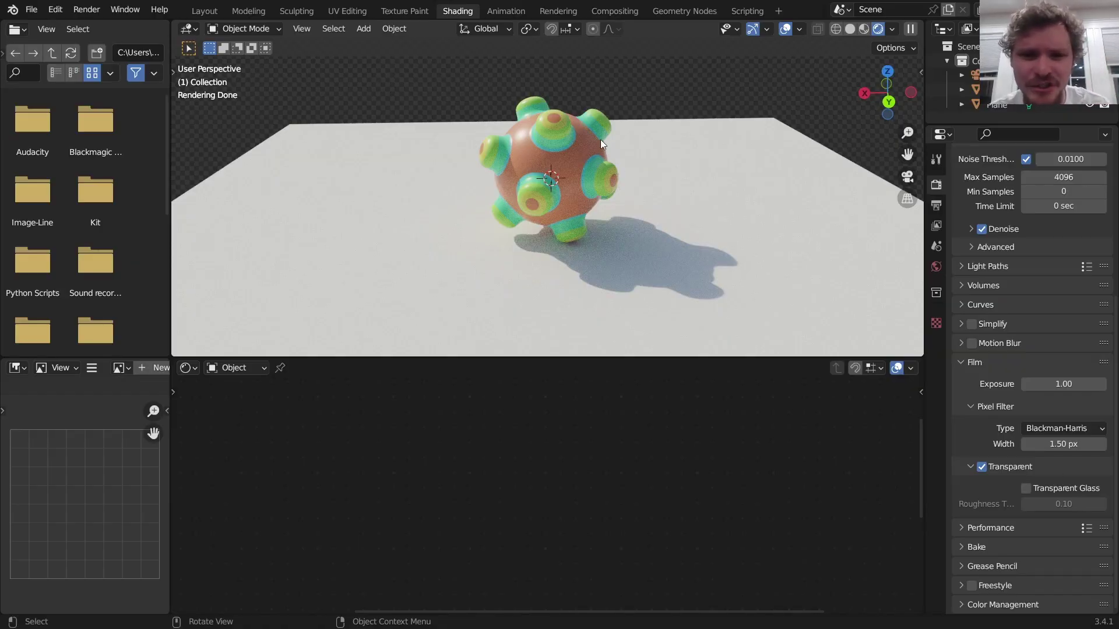
- Examine the finished bumpy sphere from several views and look through its material's node setup
middle_click_drag(600, 139, 569, 153)
scroll(578, 142, "up", 3)
scroll(571, 169, "down", 5)
left_click(849, 28)
left_click(891, 30)
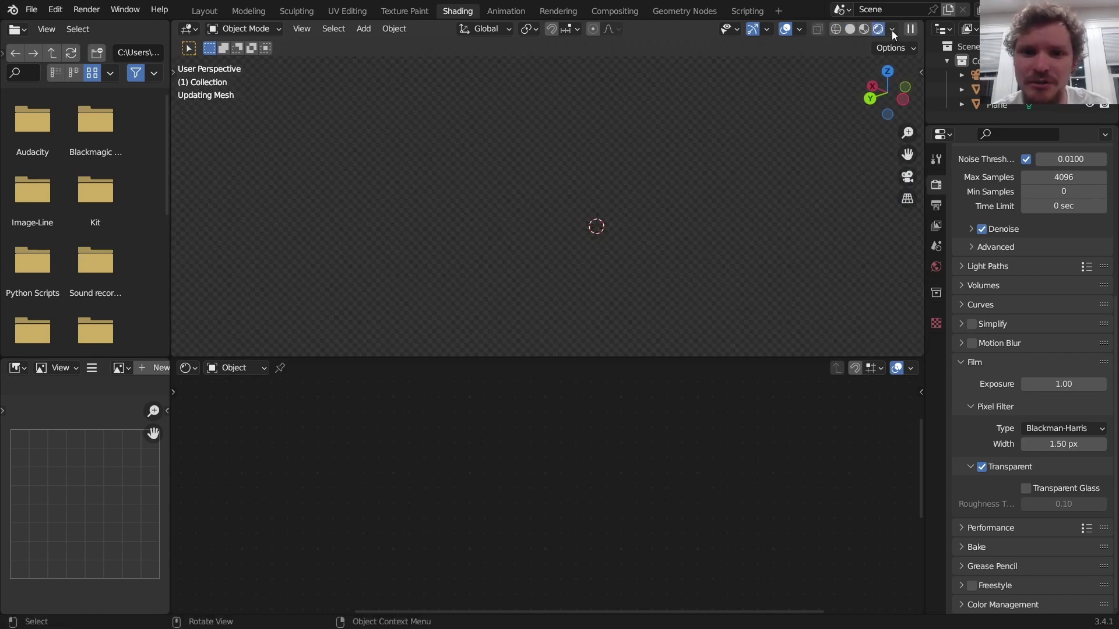
left_click(621, 205)
middle_click_drag(386, 416, 657, 414)
left_click_drag(652, 488, 710, 487)
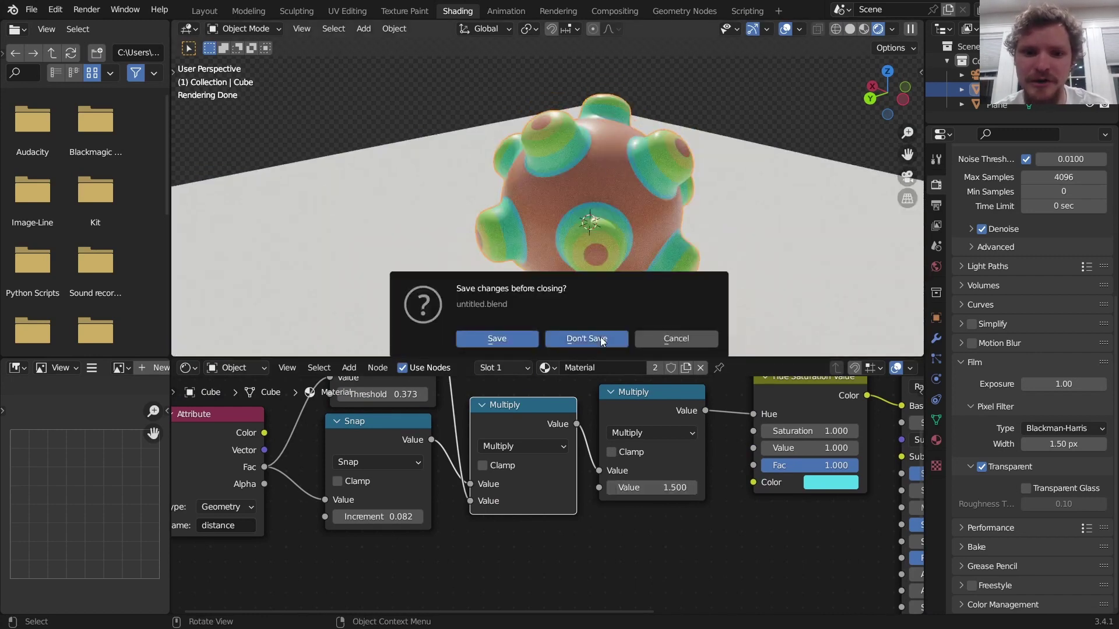
- Start a new scene without saving the current one and create a geometry node tree for the default cube
left_click(601, 340)
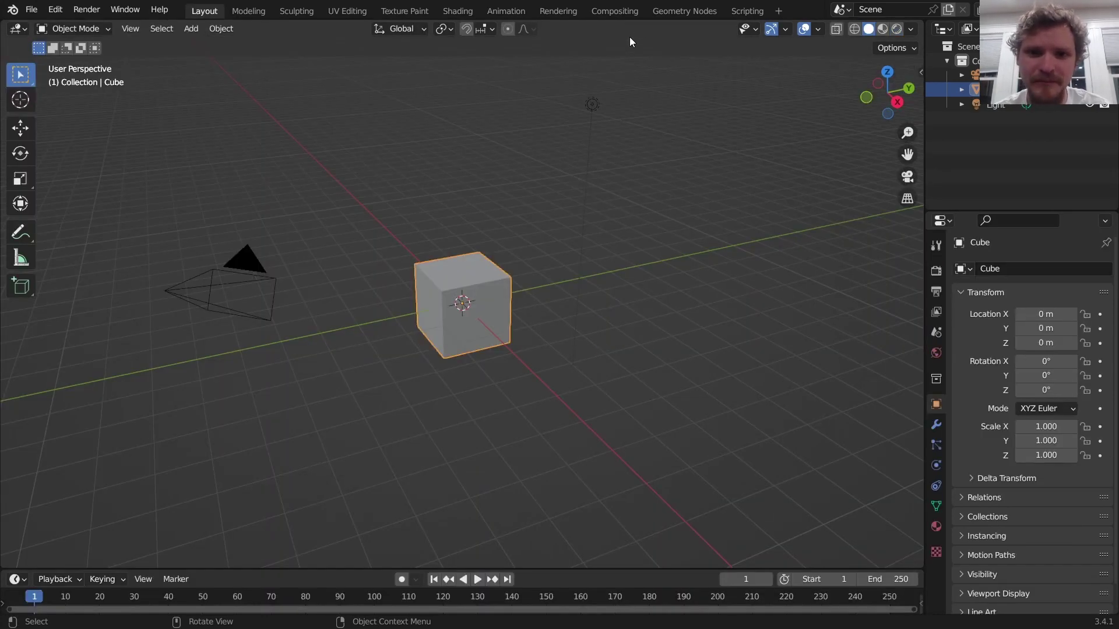
left_click(669, 10)
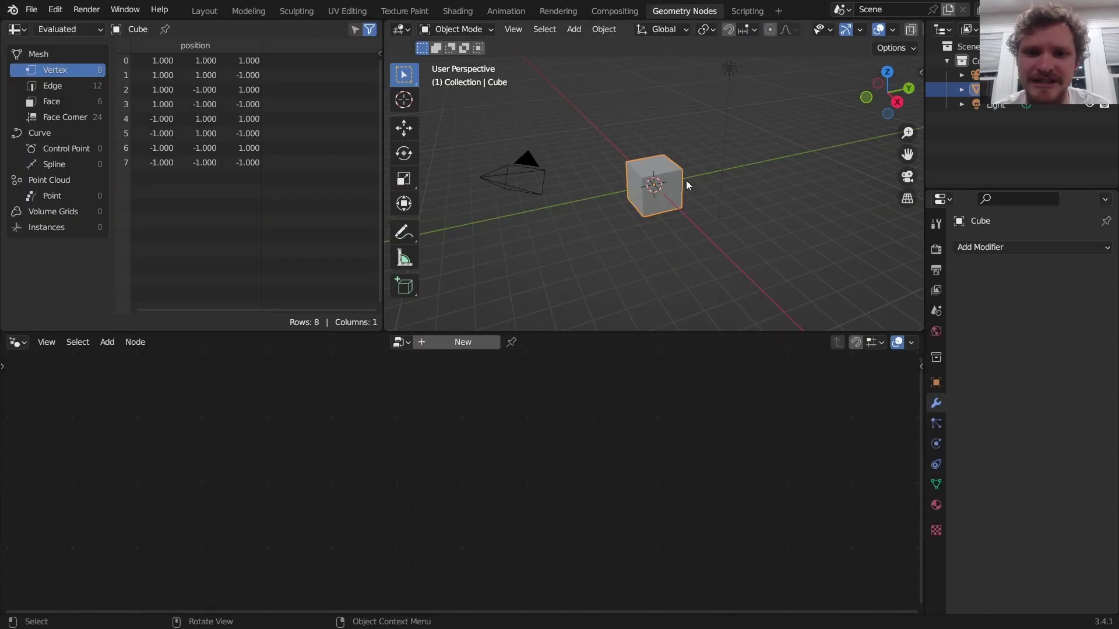
left_click(463, 342)
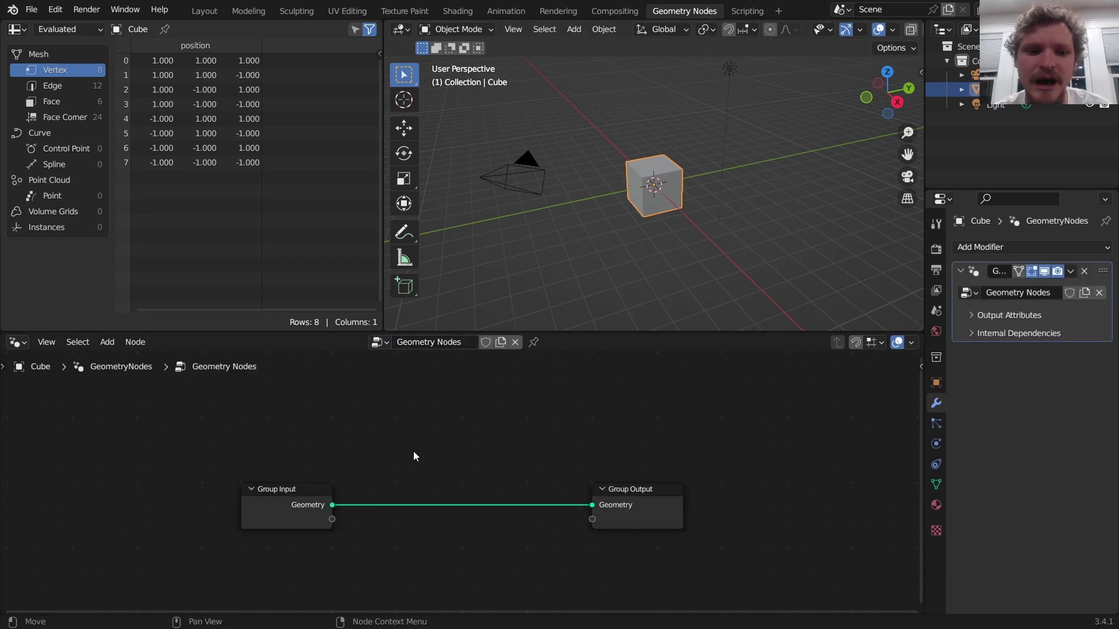
- Insert a Subdivide Mesh node between Group Input and Group Output and set its level to 4
scroll(693, 196, "up", 3)
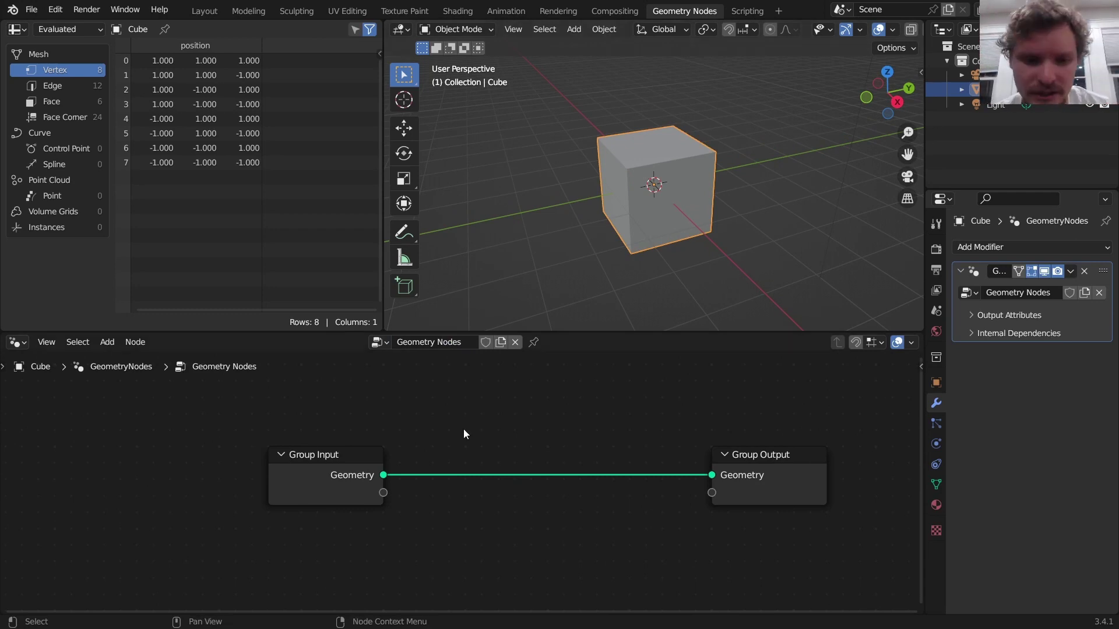
key("shift+a")
left_click(437, 267)
type("subd")
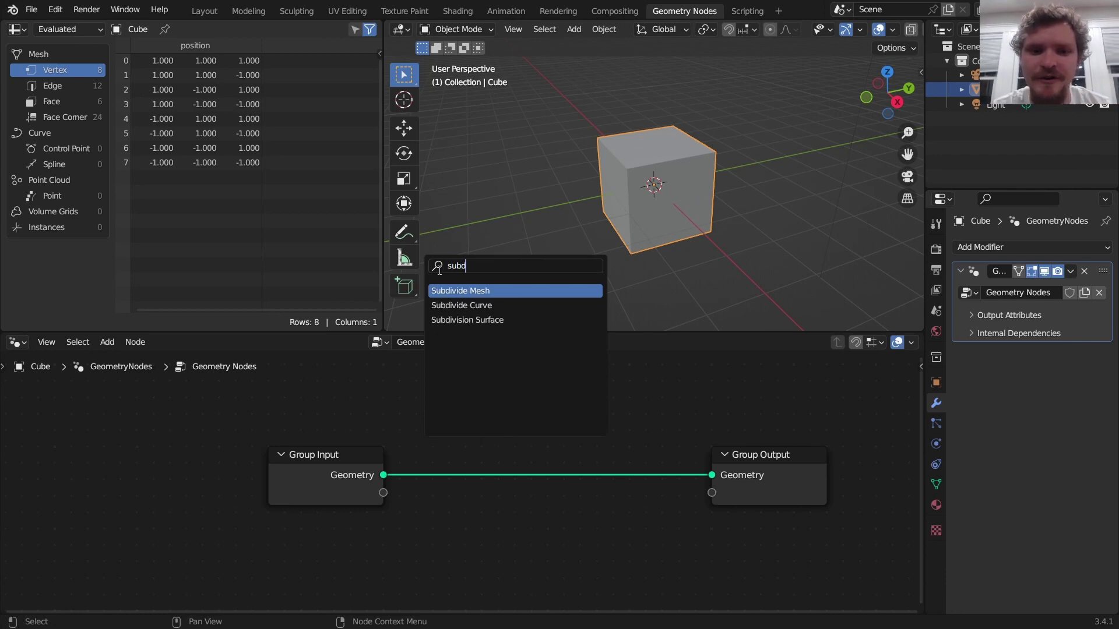
key("Return")
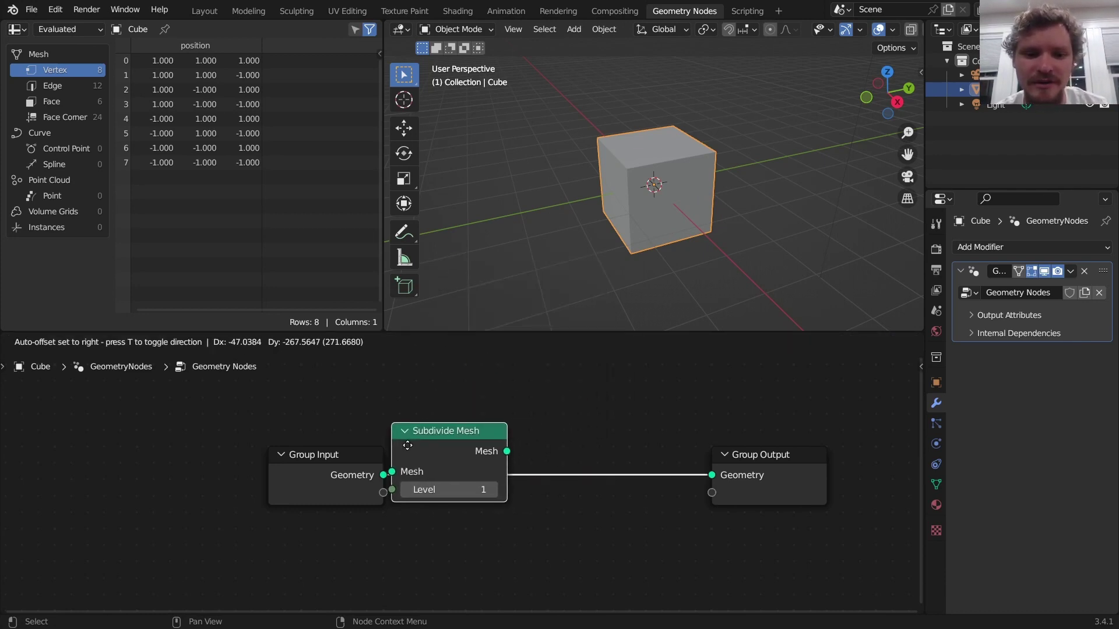
left_click(458, 448)
left_click(548, 489)
left_click(548, 489)
left_click(548, 489)
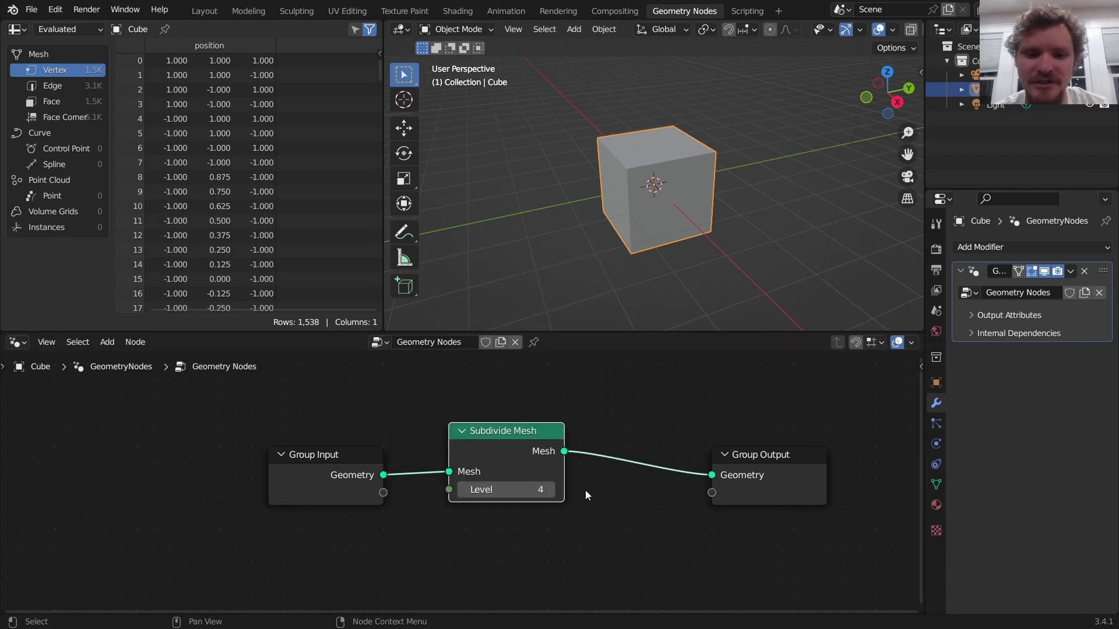
- Move the Group Output node farther from Subdivide Mesh and display the cube in wireframe
middle_click_drag(585, 491, 386, 494)
left_click_drag(592, 440, 760, 442)
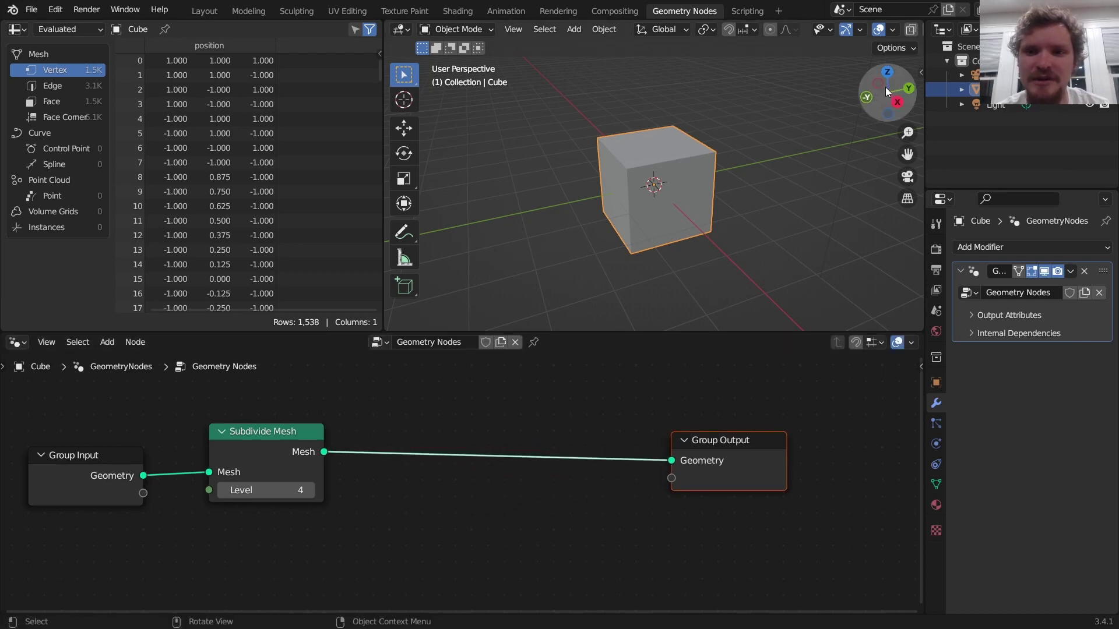
scroll(886, 29, "down", 3)
left_click(853, 30)
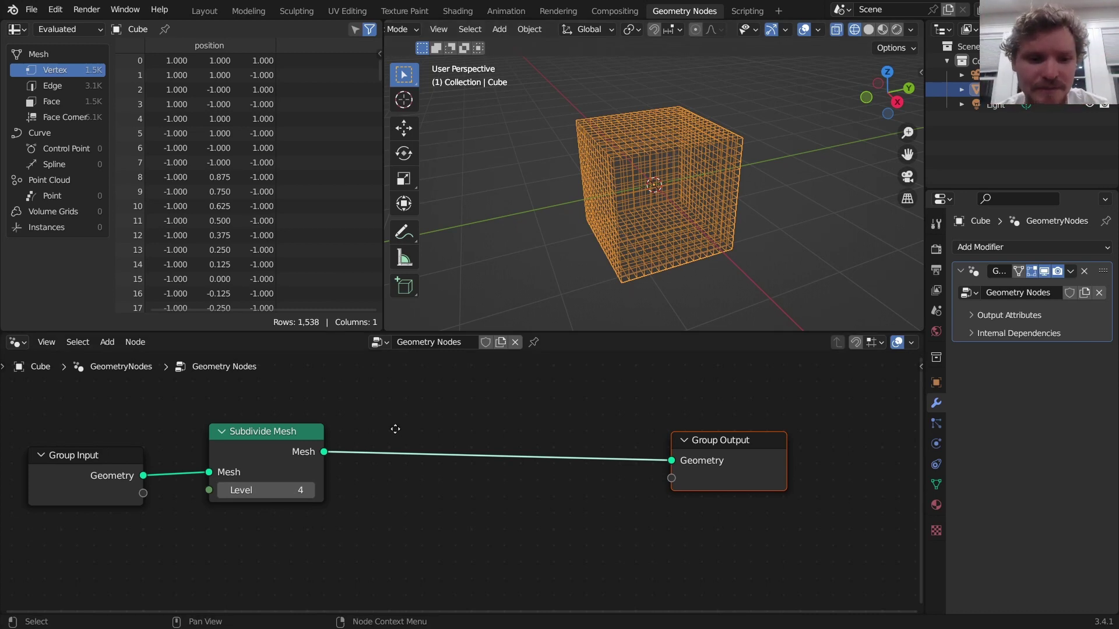
- Insert a Set Position node between Subdivide Mesh and Group Output
middle_click_drag(400, 425, 424, 428)
key("shift+a")
type("set")
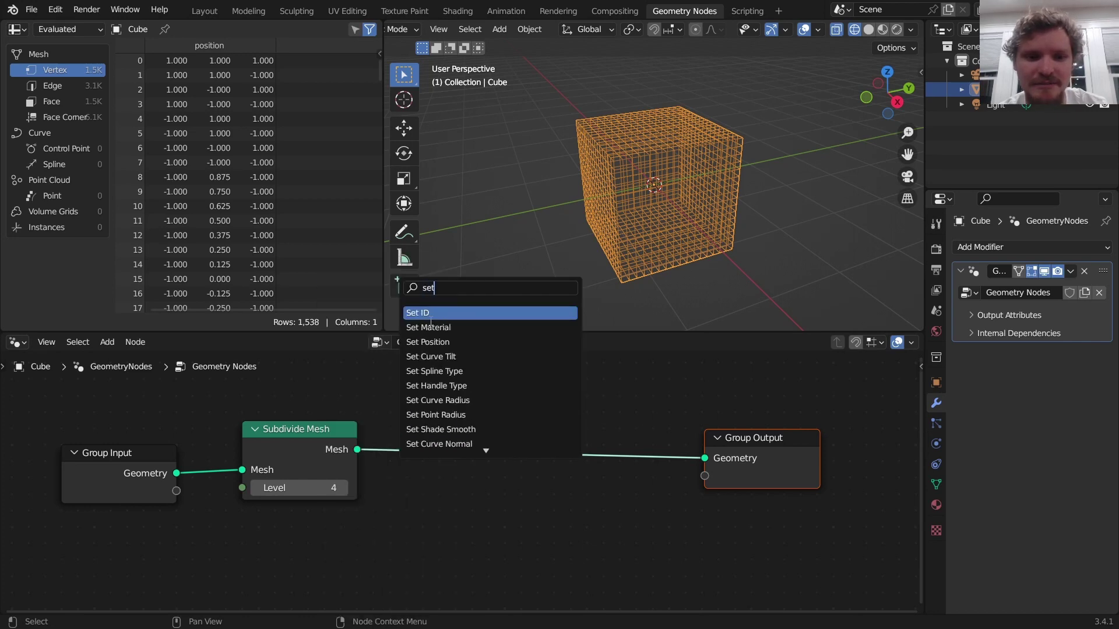
left_click(478, 343)
left_click(570, 450)
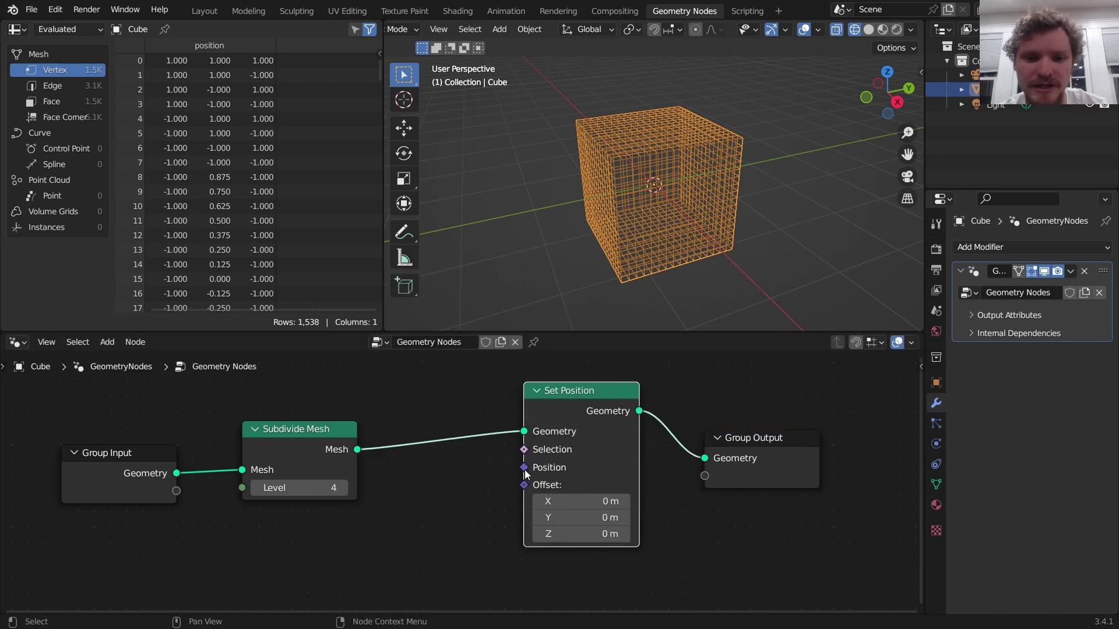
- Add a Position node linked to the Position input of Set Position
left_click_drag(523, 467, 319, 512)
type("pos")
key("Return")
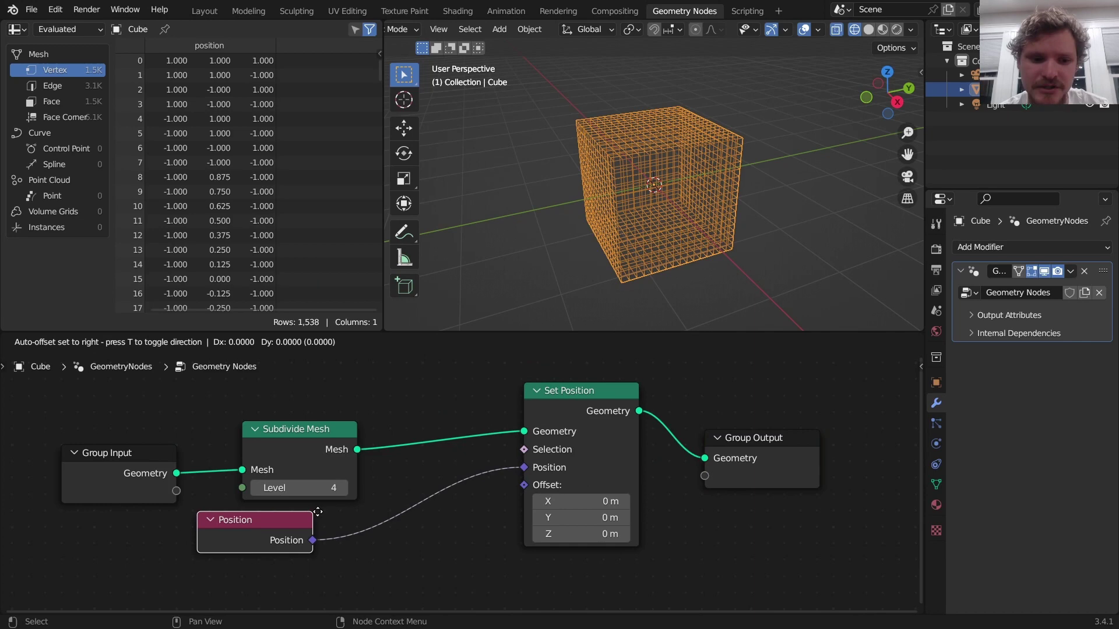
left_click(318, 512)
- Insert a Vector Math node between Position and Set Position and set its operation to Normalize
key("shift+a")
left_click(319, 286)
type("vec")
left_click(392, 327)
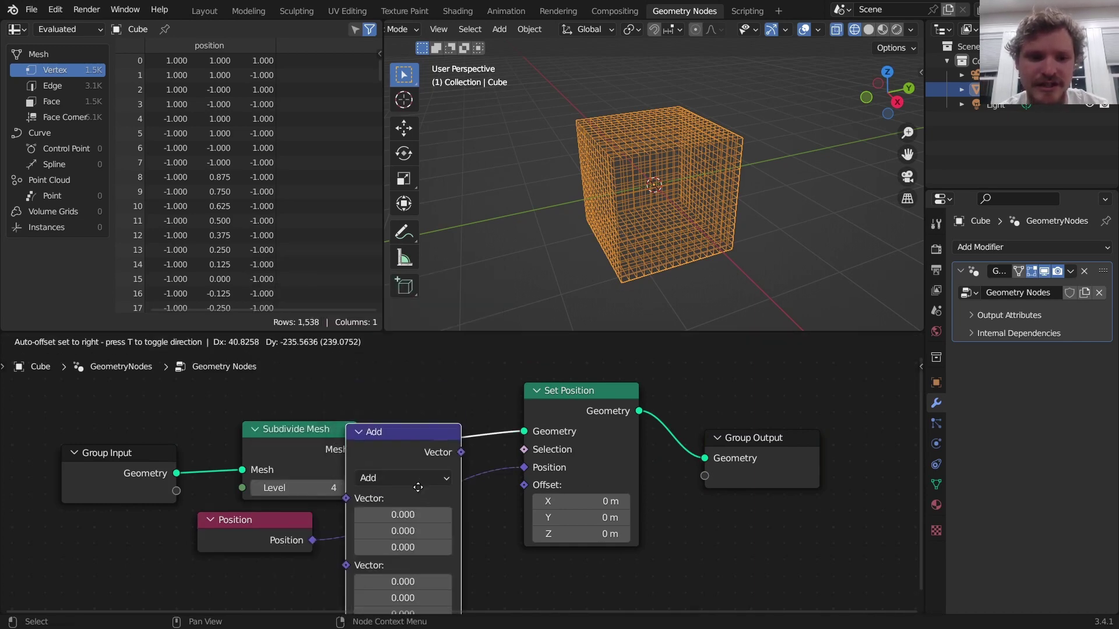
left_click(441, 514)
left_click(445, 506)
left_click(521, 486)
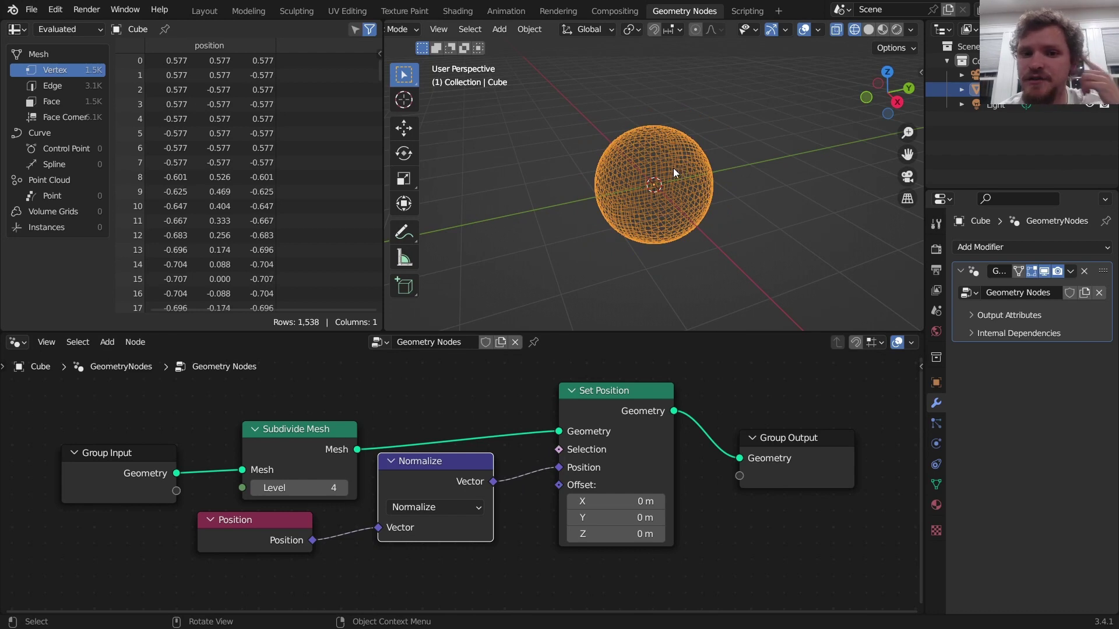
- Preview a UV Sphere node's mesh for comparison, delete that node and reconnect Set Position to Group Output
middle_click_drag(673, 168, 692, 170)
key("shift+a")
left_click(621, 279)
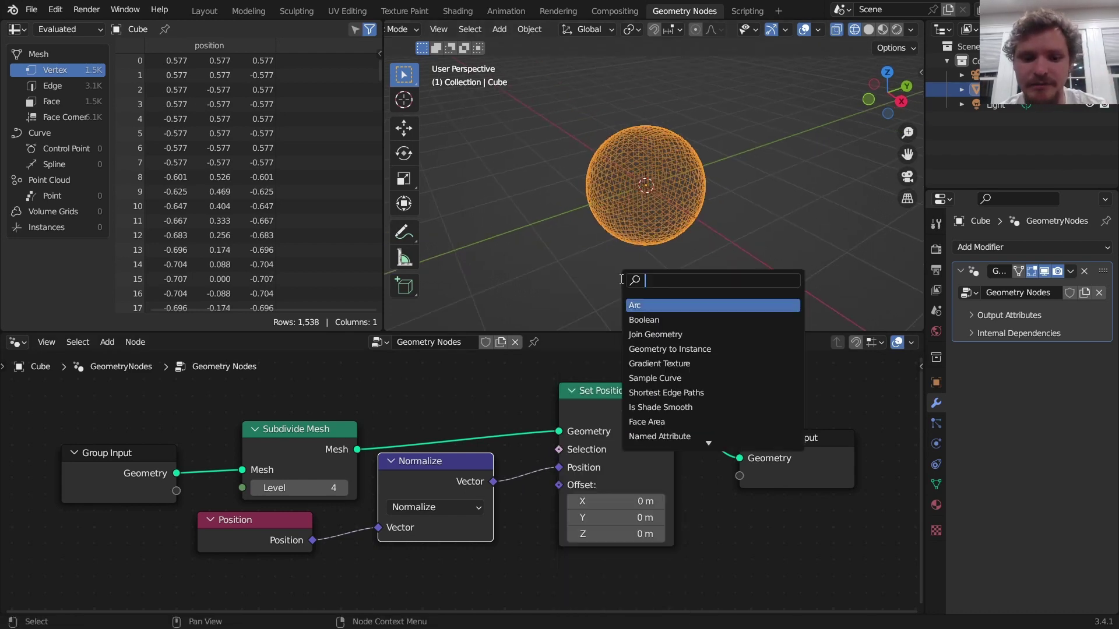
type("uv")
key("Down")
key("Return")
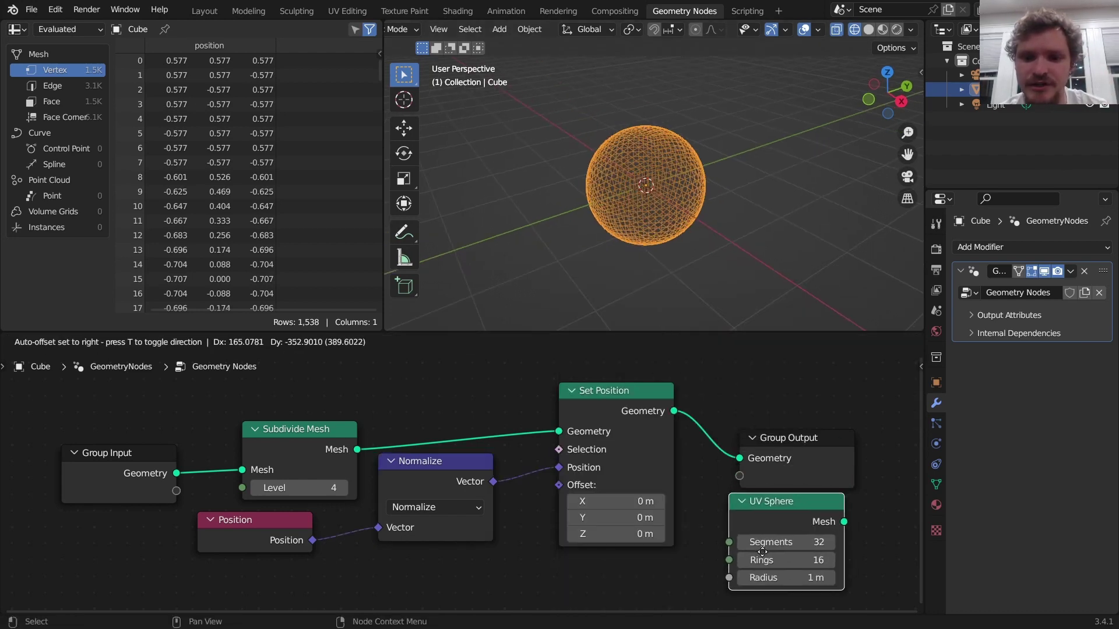
left_click(757, 561)
left_click(769, 513, "ctrl+shift")
scroll(641, 160, "up", 3)
middle_click_drag(647, 161, 649, 175)
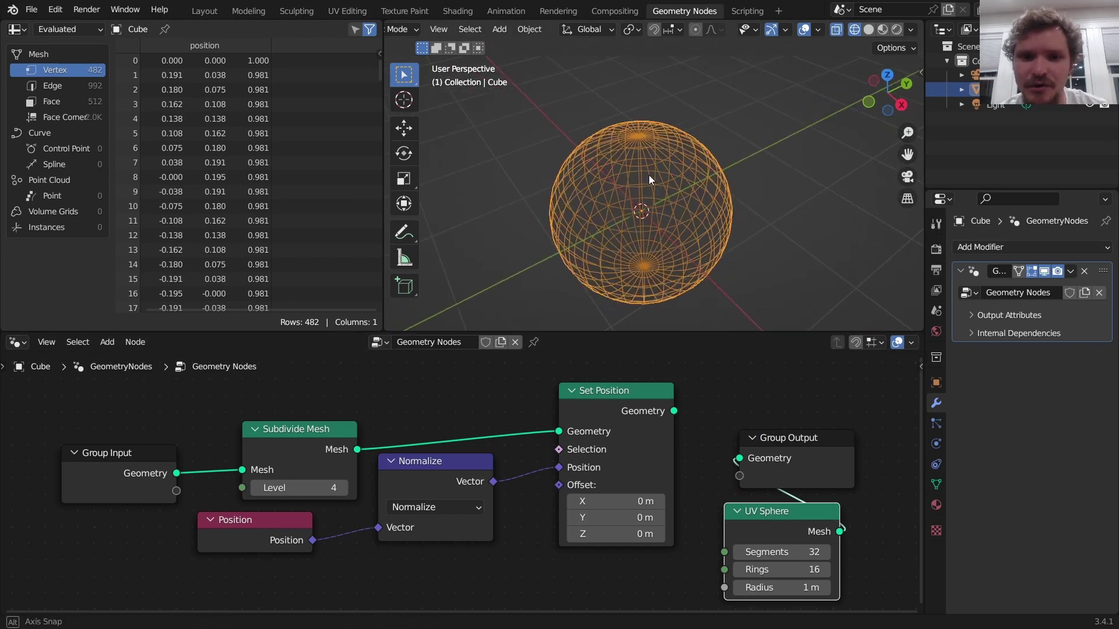
key("x")
left_click_drag(739, 458, 673, 411)
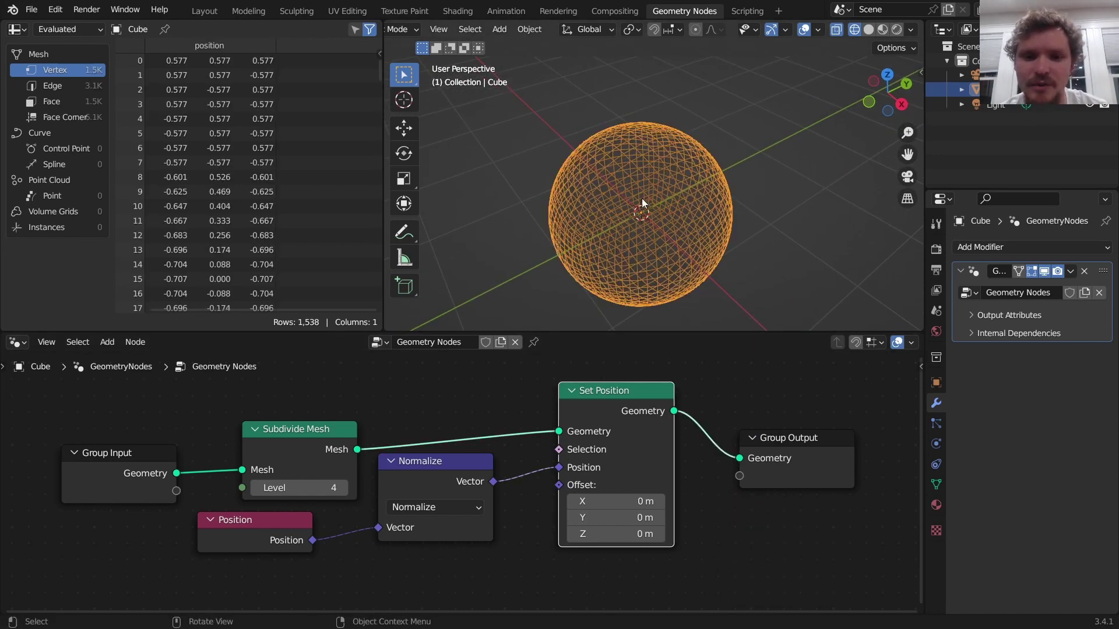
- Set the Subdivide Mesh level to 5 and display the sphere in solid shading
left_click(340, 488)
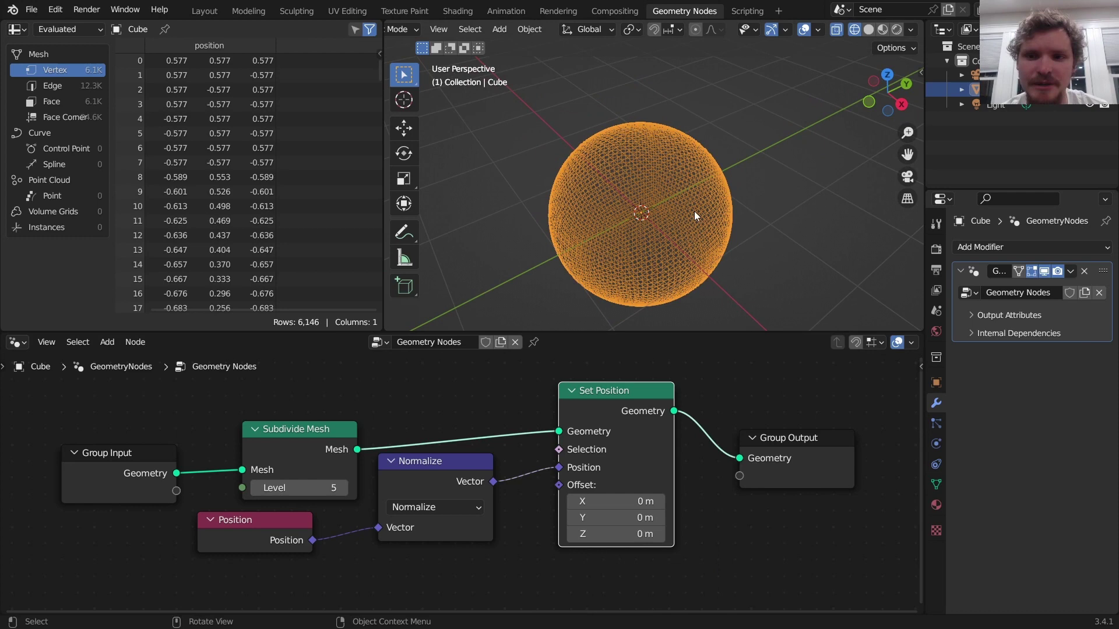
left_click(867, 30)
middle_click_drag(664, 173, 672, 148, "shift")
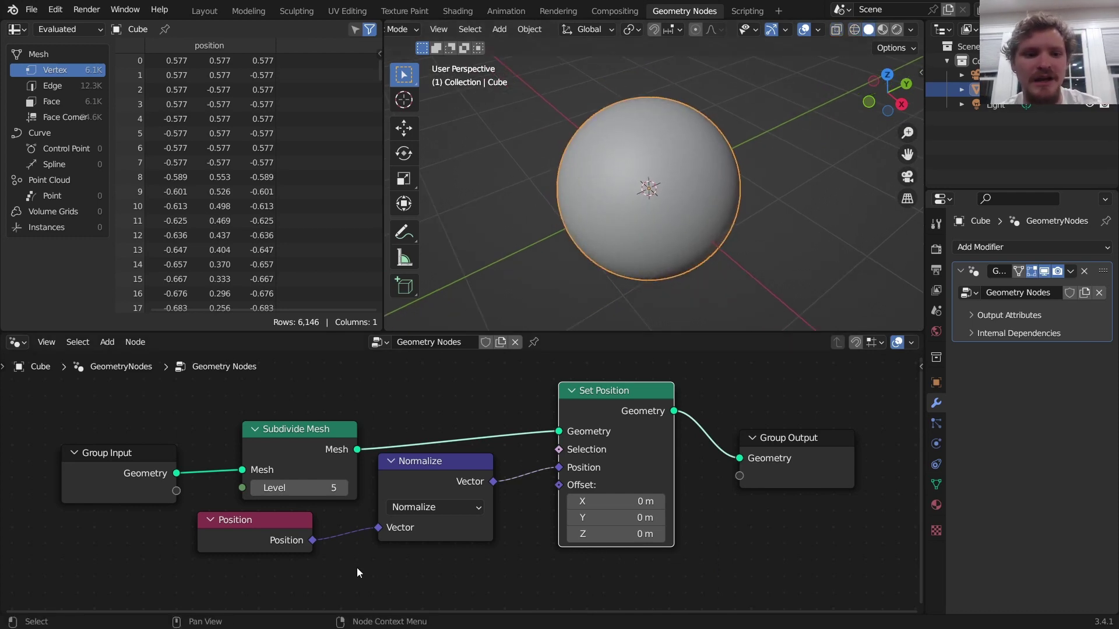
- Add an Ico Sphere node above the Subdivide Mesh node
middle_click_drag(309, 444, 458, 573)
key("shift+a")
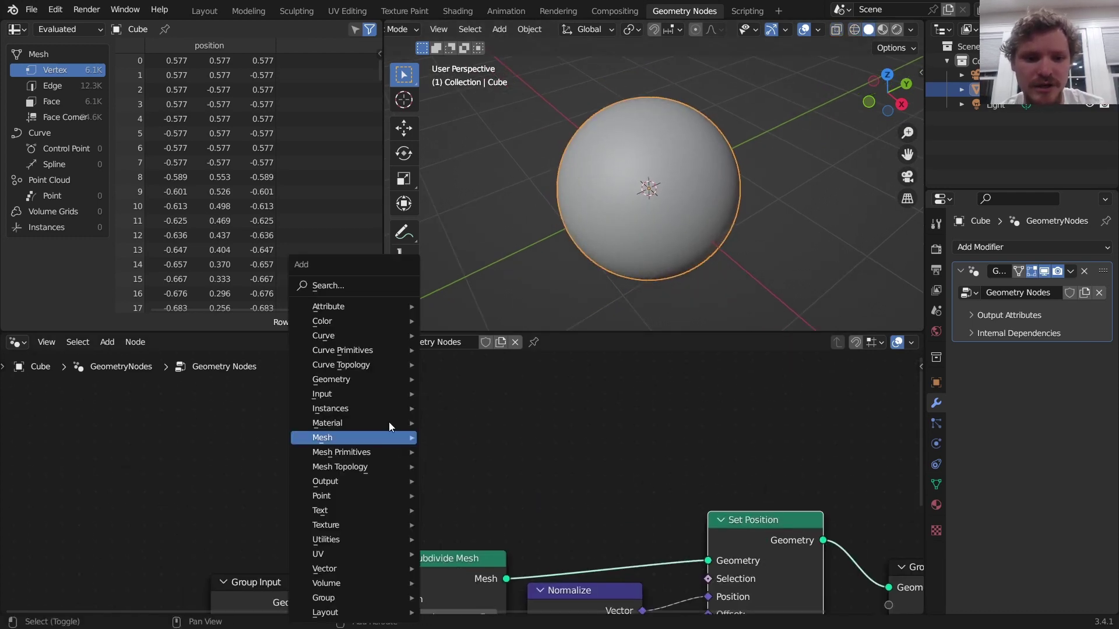
left_click(356, 285)
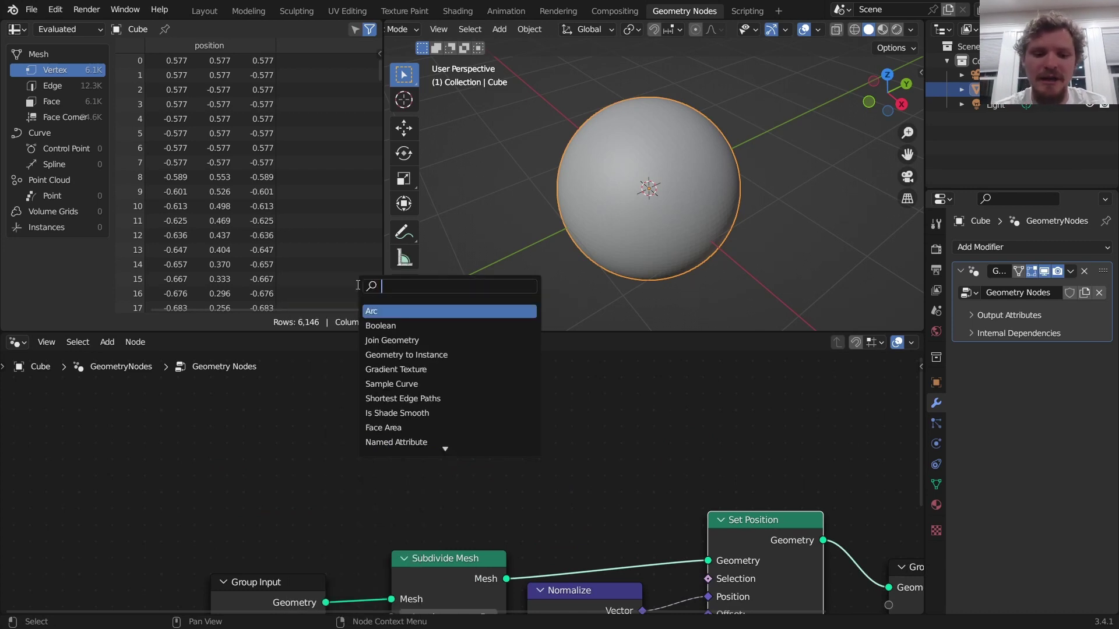
type("ico")
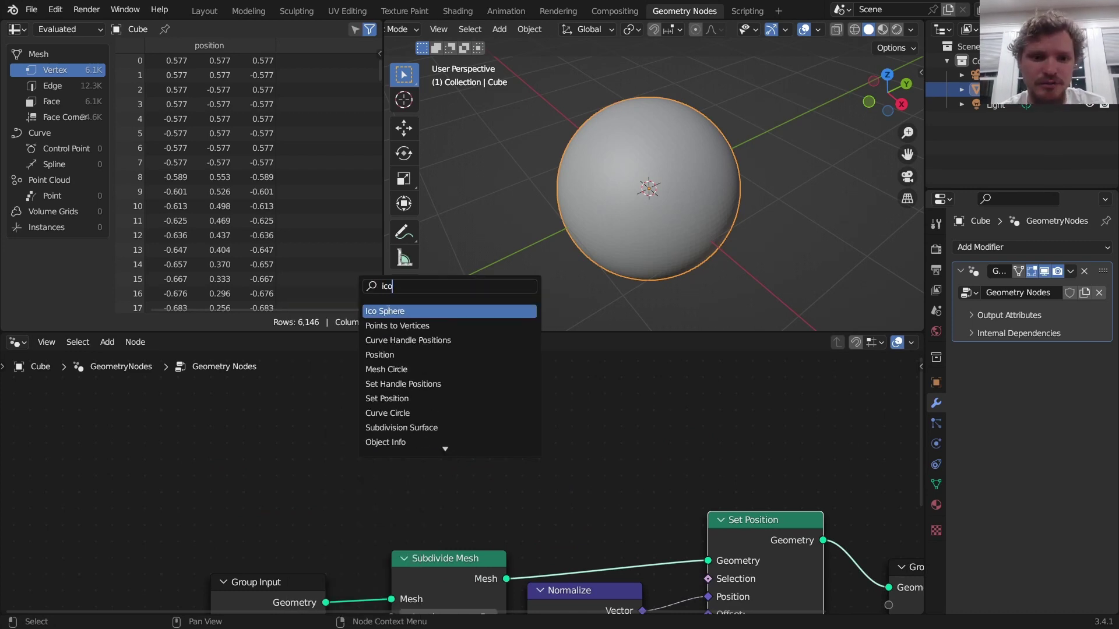
key("Return")
left_click(449, 448)
middle_click_drag(461, 467, 432, 458)
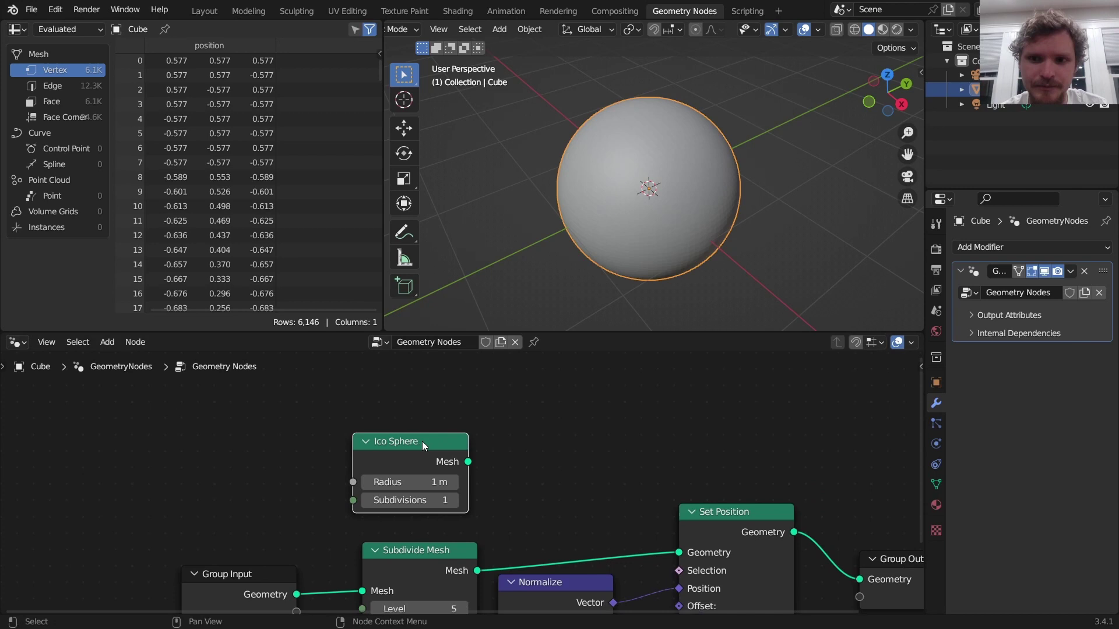
- Preview the Ico Sphere in wireframe with 2 and 1 subdivisions, and reconnect Set Position to Group Output
left_click(854, 30)
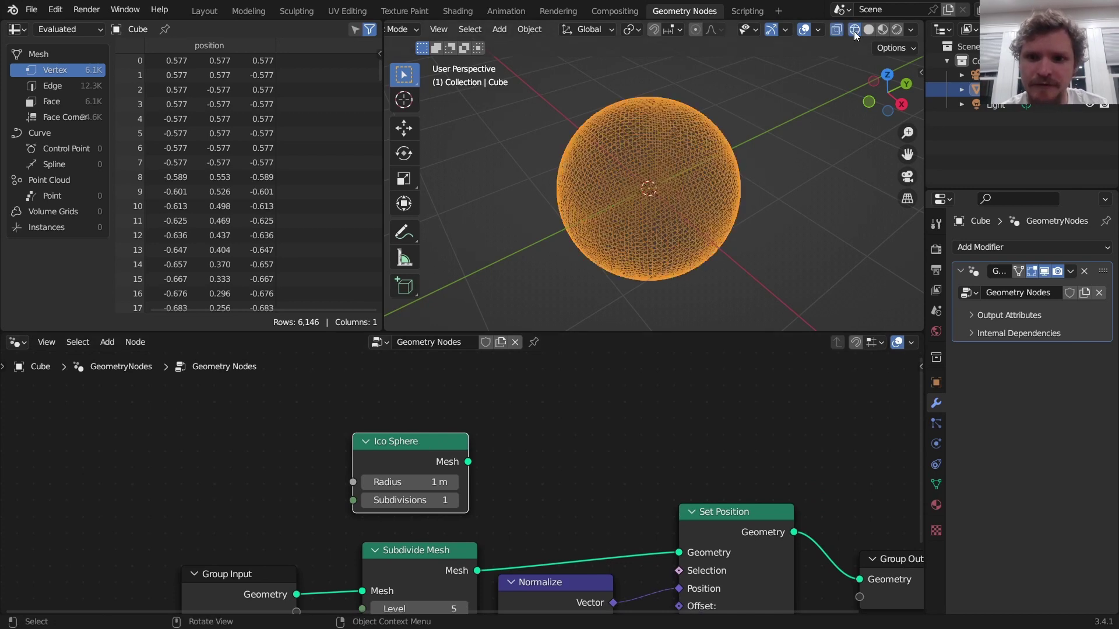
left_click(386, 452, "ctrl+shift")
middle_click_drag(645, 114, 709, 138)
left_click(454, 500)
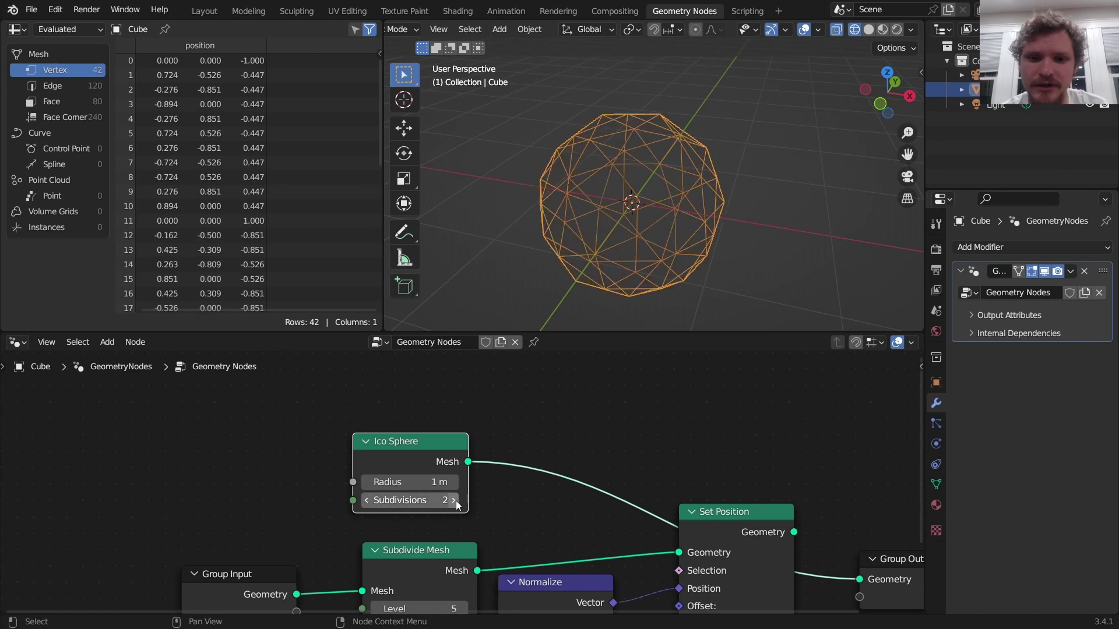
left_click(366, 500)
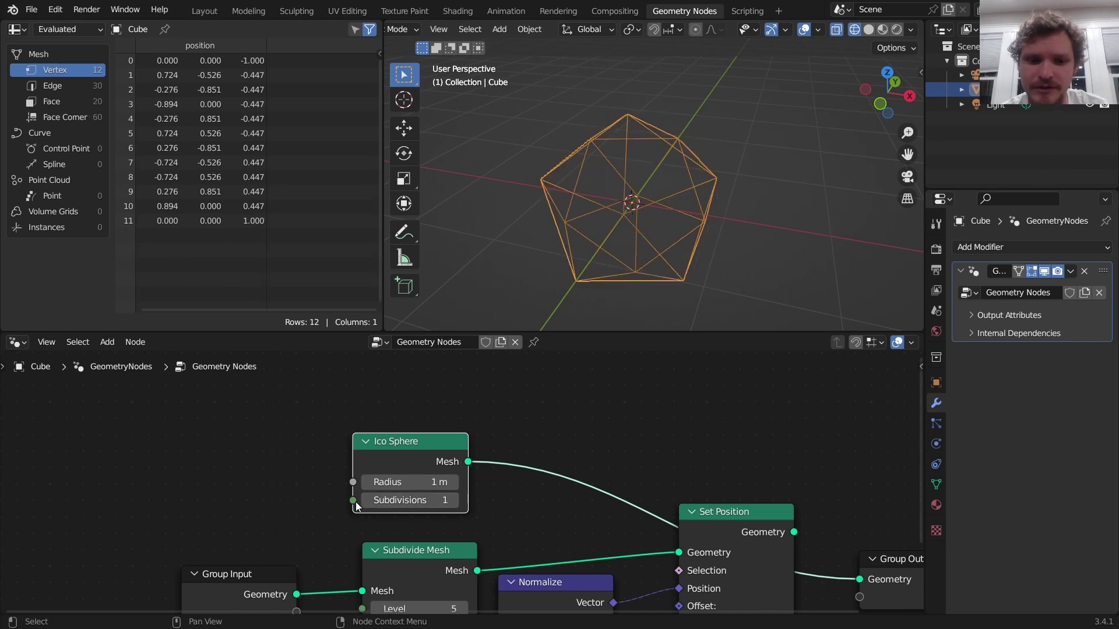
middle_click_drag(612, 494, 442, 458)
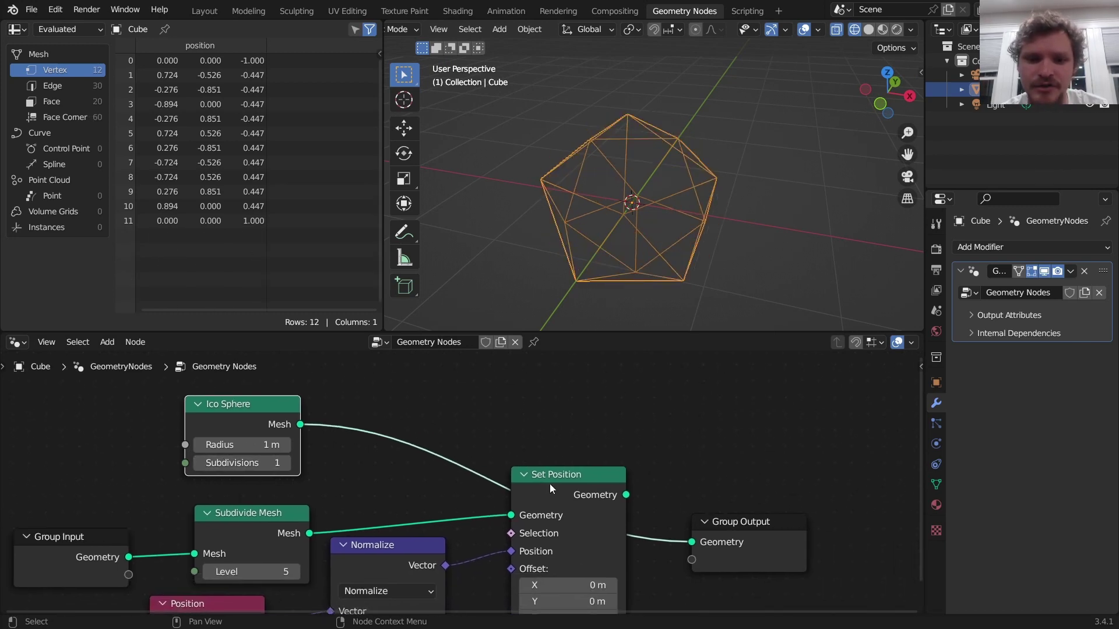
left_click(568, 484, "alt+shift")
- Add a Geometry Proximity node above the Set Position node
middle_click_drag(504, 391, 509, 401)
key("shift+a")
left_click(478, 286)
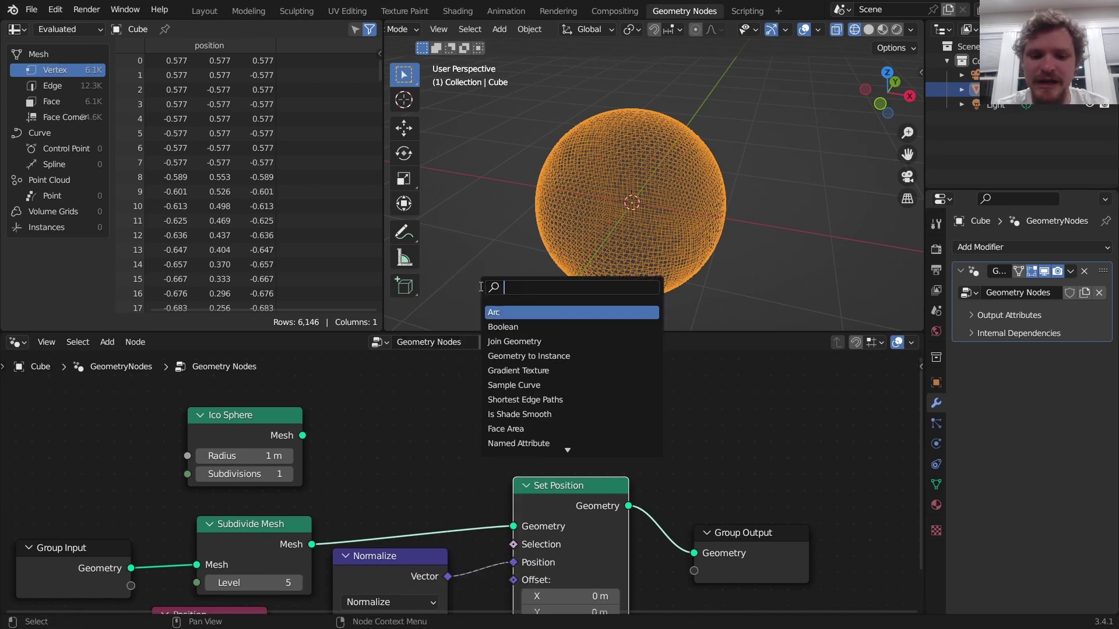
type("prox")
key("Return")
left_click(479, 338)
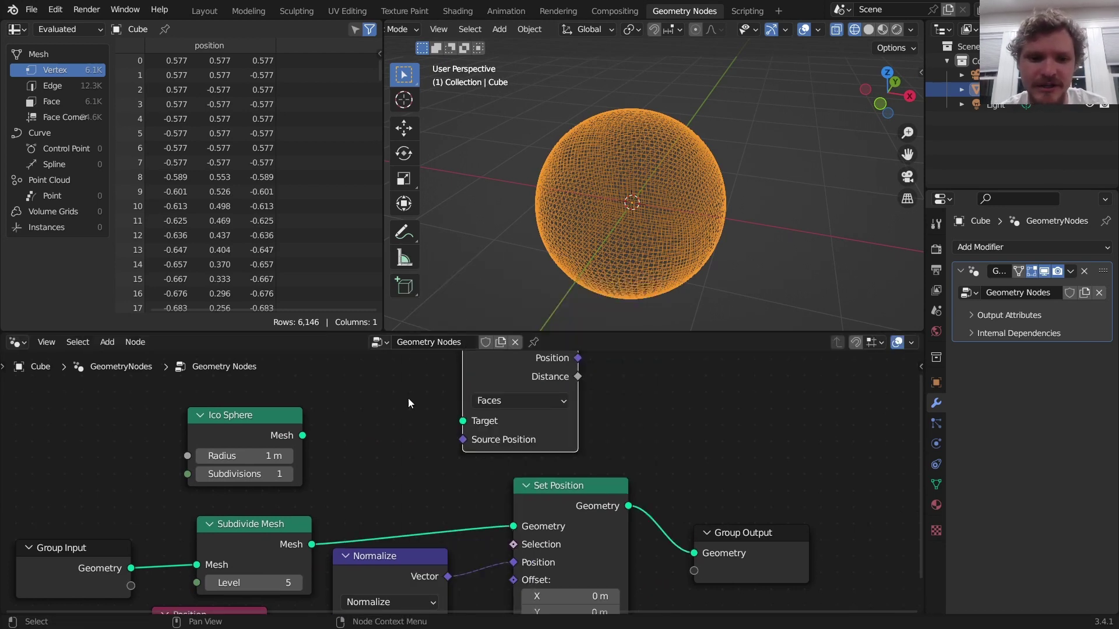
middle_click_drag(408, 397, 467, 476)
- Set Geometry Proximity to Points and link the Ico Sphere's mesh to its Target input
left_click(551, 449)
left_click(556, 468)
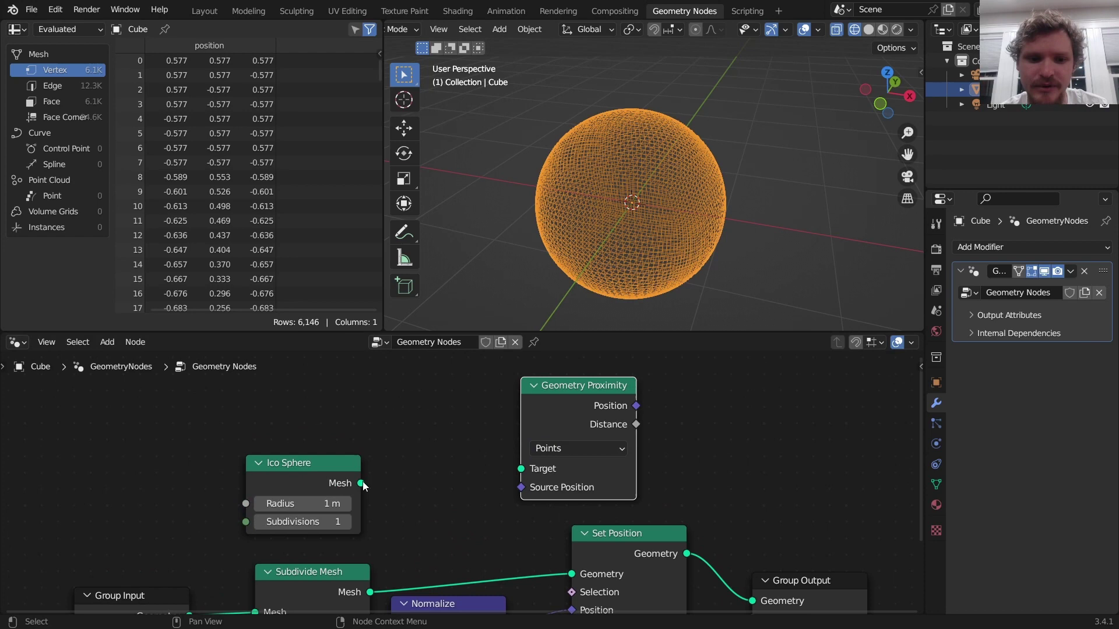
left_click_drag(360, 483, 539, 474)
- Move Group Output farther away and insert a duplicate of Set Position between the original and Group Output
middle_click_drag(830, 591, 621, 562)
left_click(787, 537)
left_click_drag(426, 396, 527, 393)
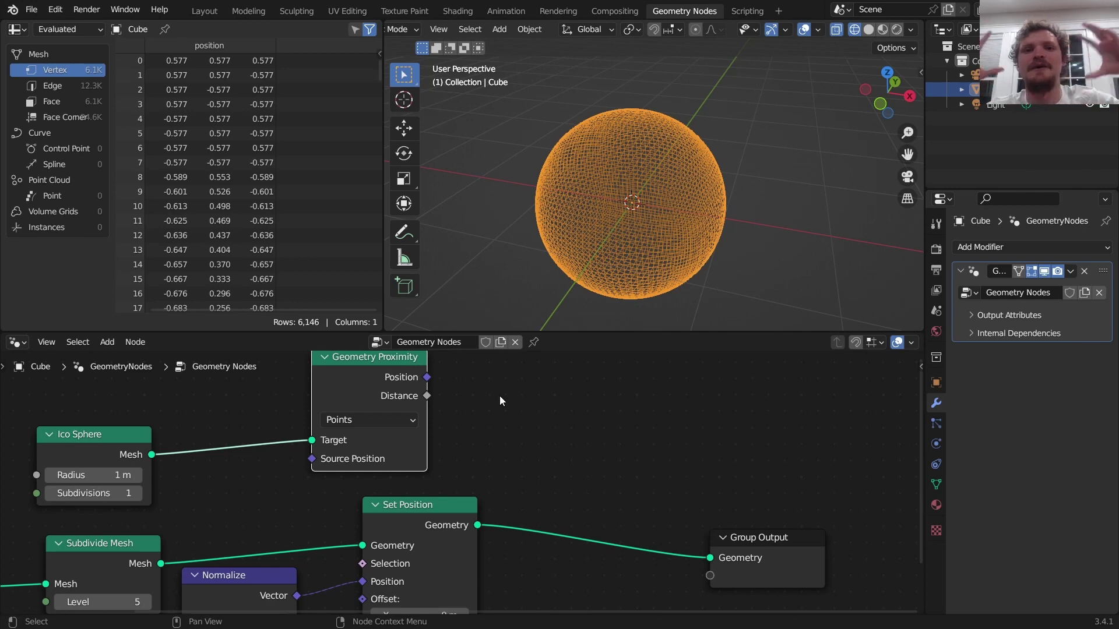
middle_click_drag(457, 489, 426, 479)
left_click(440, 464)
key("shift+d")
left_click(688, 483)
- Add a Normal node and link it to the Offset input of the second Set Position node
middle_click_drag(655, 496, 524, 445)
left_click_drag(424, 510, 475, 527)
type("nom")
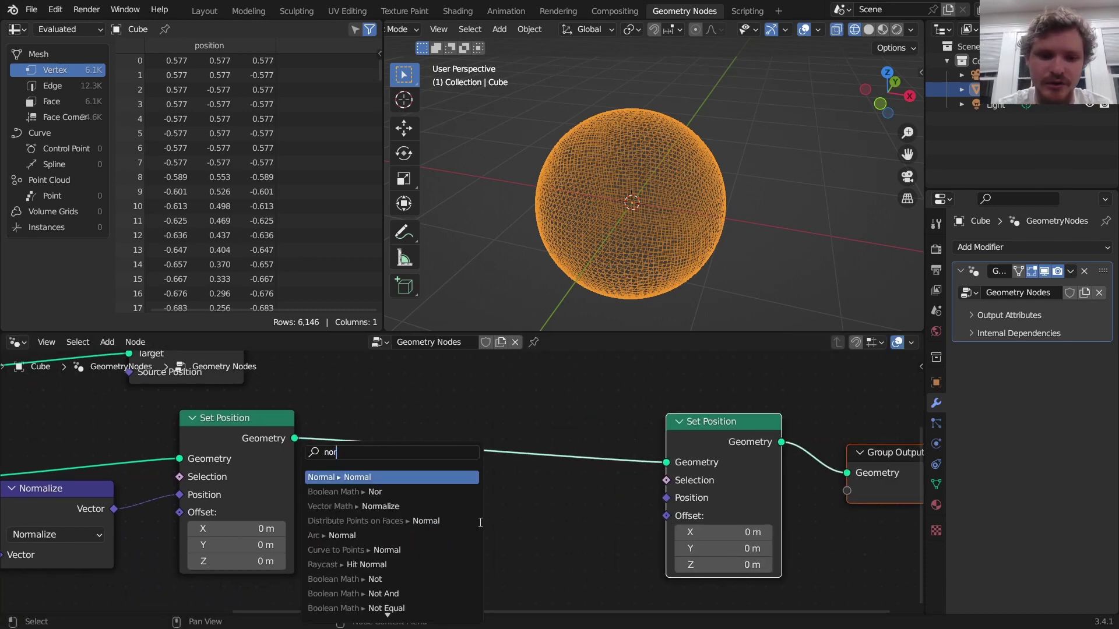
key("Return")
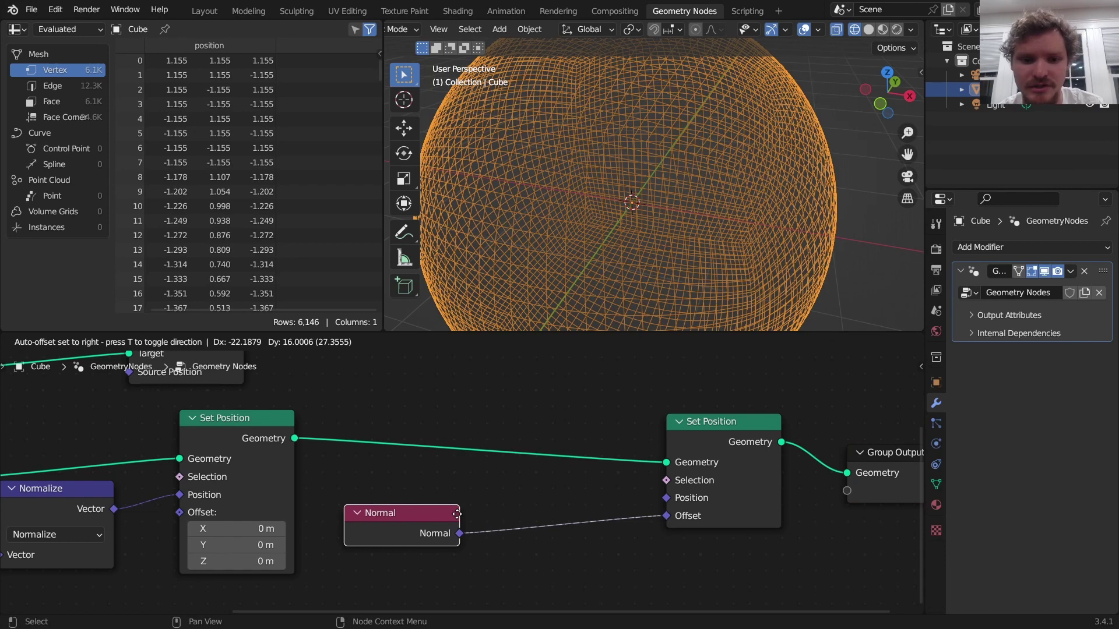
left_click(443, 526)
- Insert a Vector Math node set to Scale between the Normal node and the second Set Position's Offset
key("shift+a")
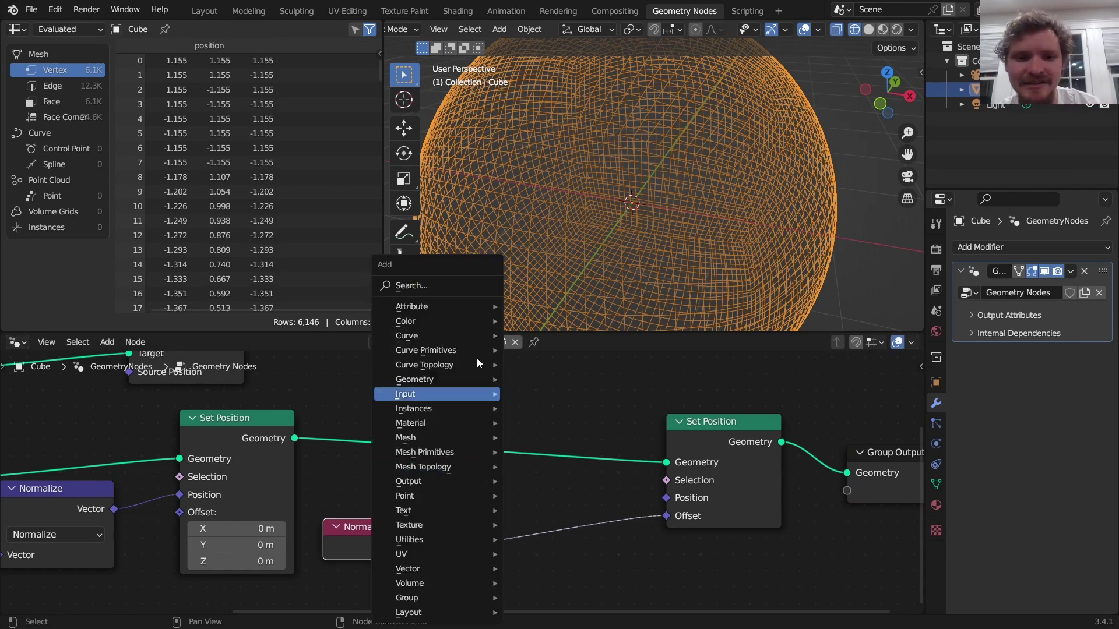
left_click(449, 286)
type("vec")
key("Down")
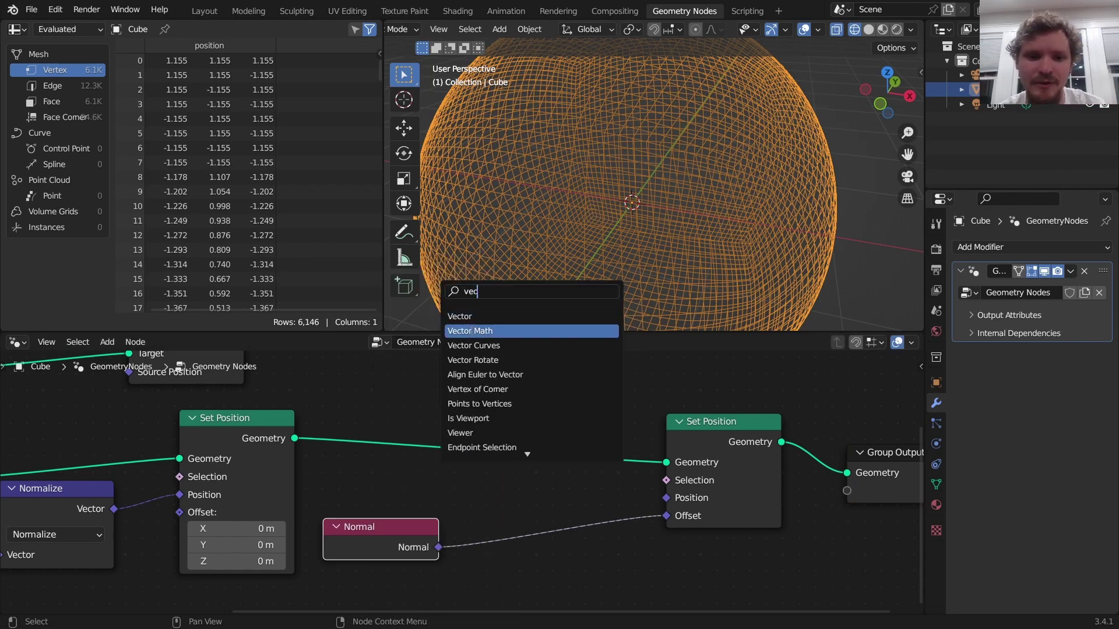
key("Return")
left_click(549, 543)
left_click(550, 543)
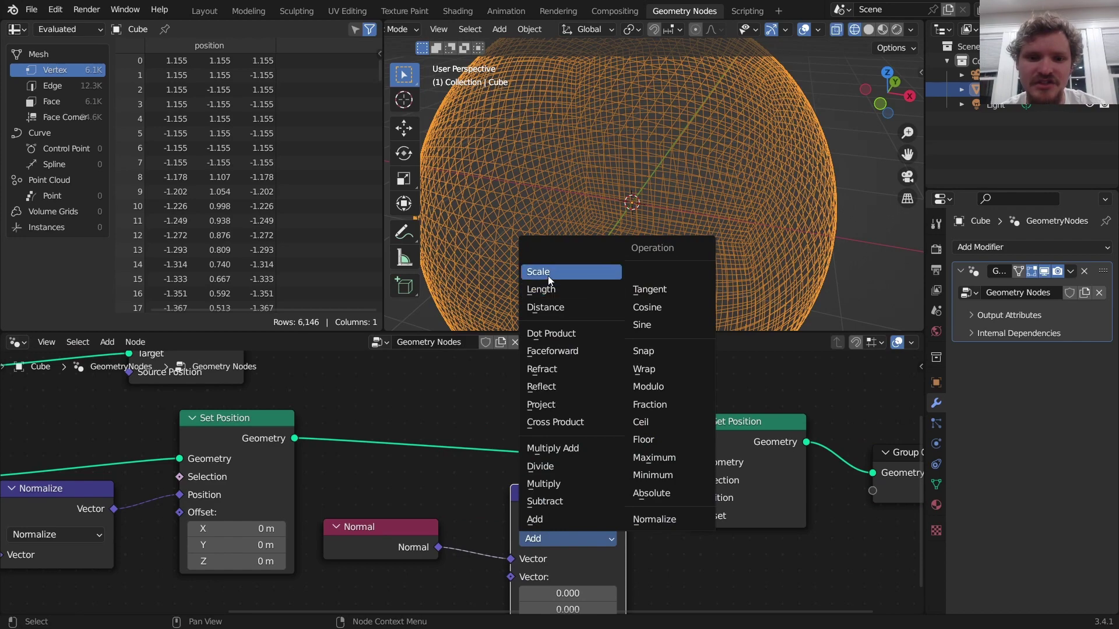
left_click(532, 275)
- Link Geometry Proximity's Distance to the Scale node's Scale input and display the viewport in solid shading
scroll(460, 477, "down", 3)
scroll(403, 457, "up", 1)
left_click_drag(390, 390, 573, 571)
left_click_drag(887, 85, 830, 85)
left_click(870, 34)
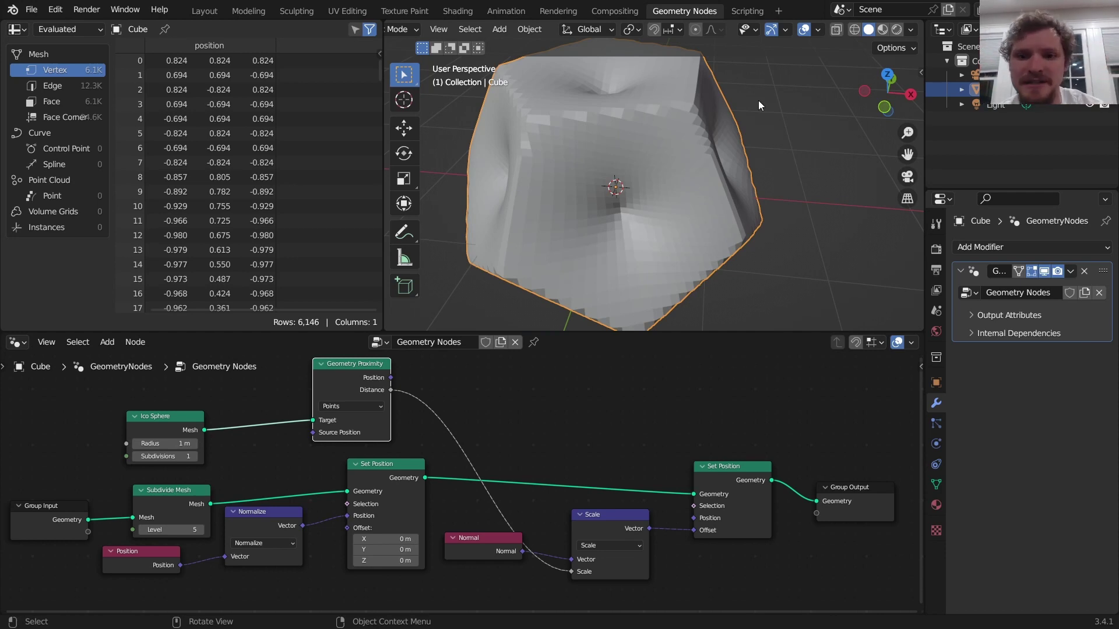
- Draw a freehand annotation line along a ridge of the displaced mesh and undo it
middle_click_drag(759, 101, 671, 155)
left_click_drag(701, 127, 728, 244)
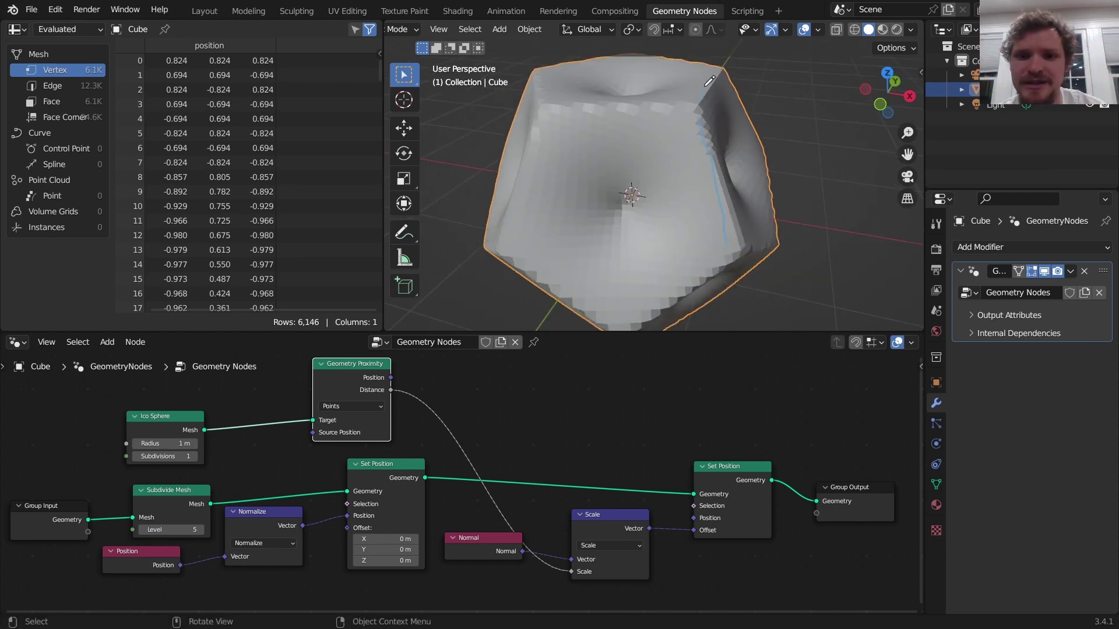
key("ctrl+z")
- Insert a Map Range node between Geometry Proximity's Distance and the Scale node
scroll(526, 394, "up", 2)
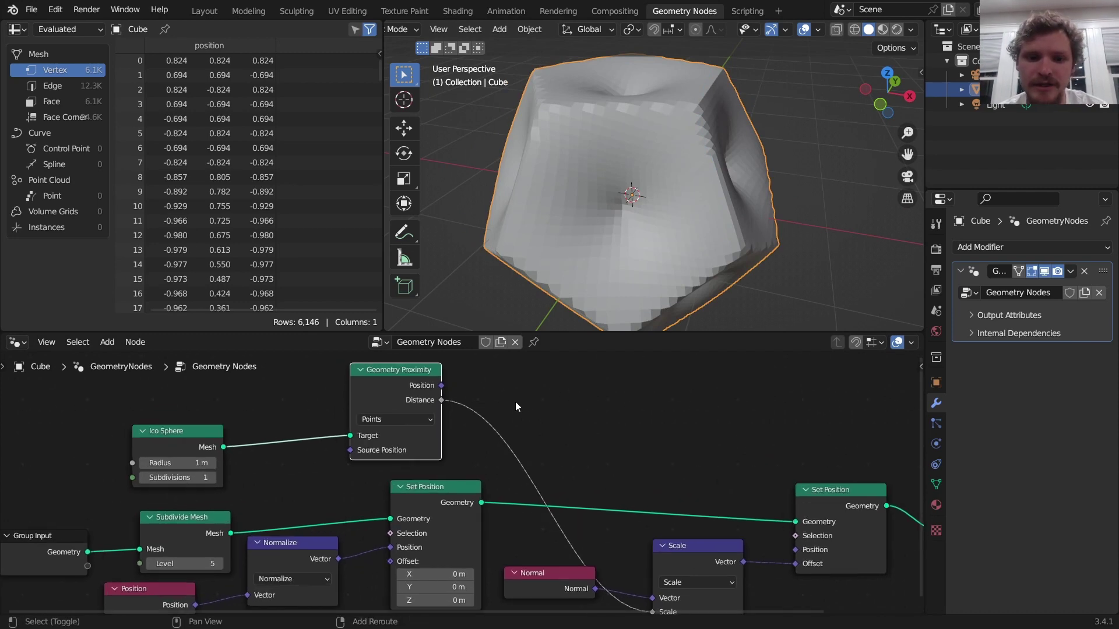
key("shift+a")
left_click(481, 290)
type("rang")
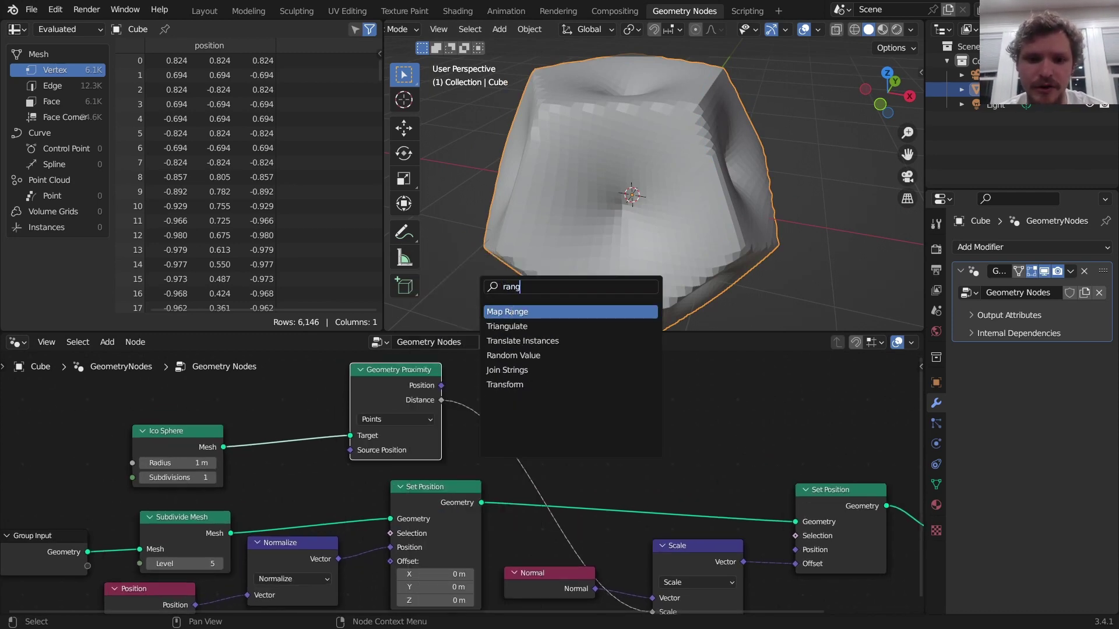
left_click(510, 311)
left_click(500, 356)
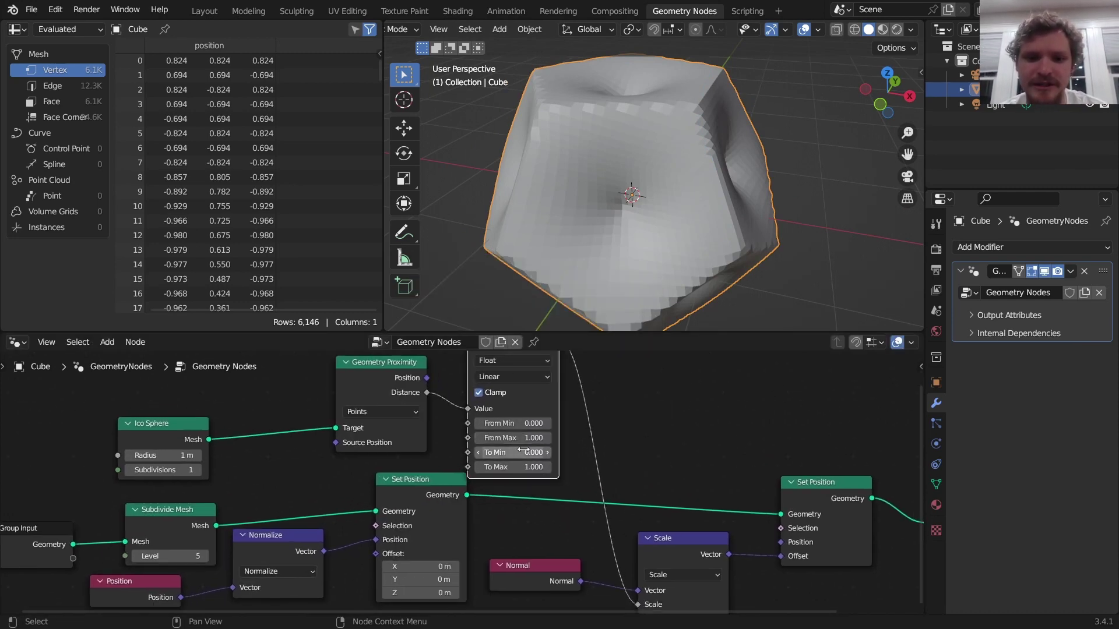
- Set Map Range's To Min to 1, To Max to 0 and From Max to 0.420
left_click(524, 452)
type("1")
key("Tab")
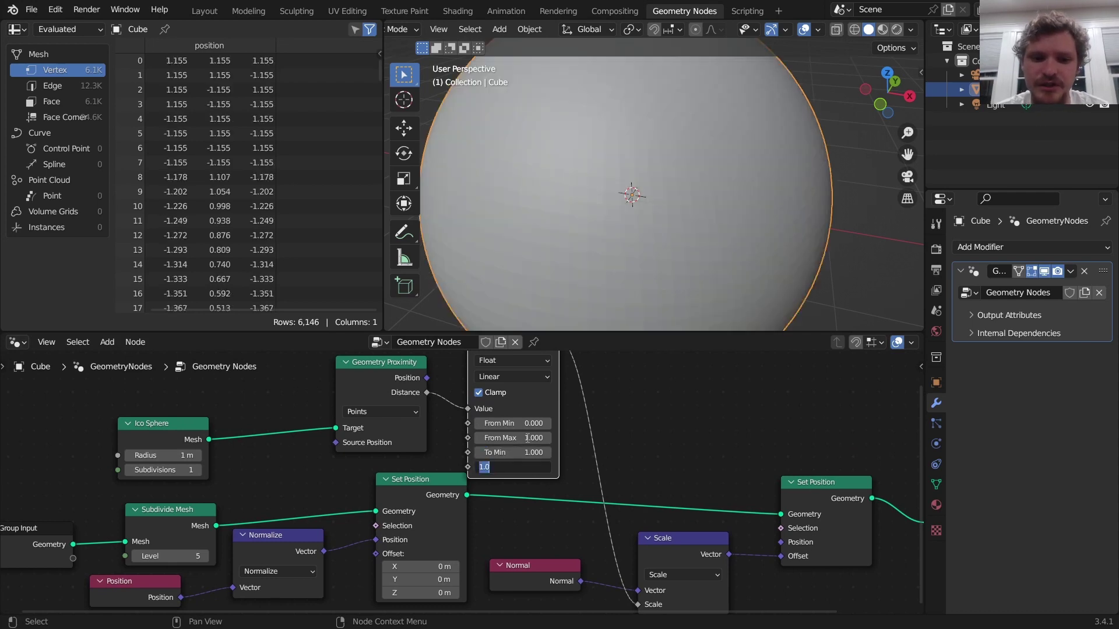
type("0")
key("Return")
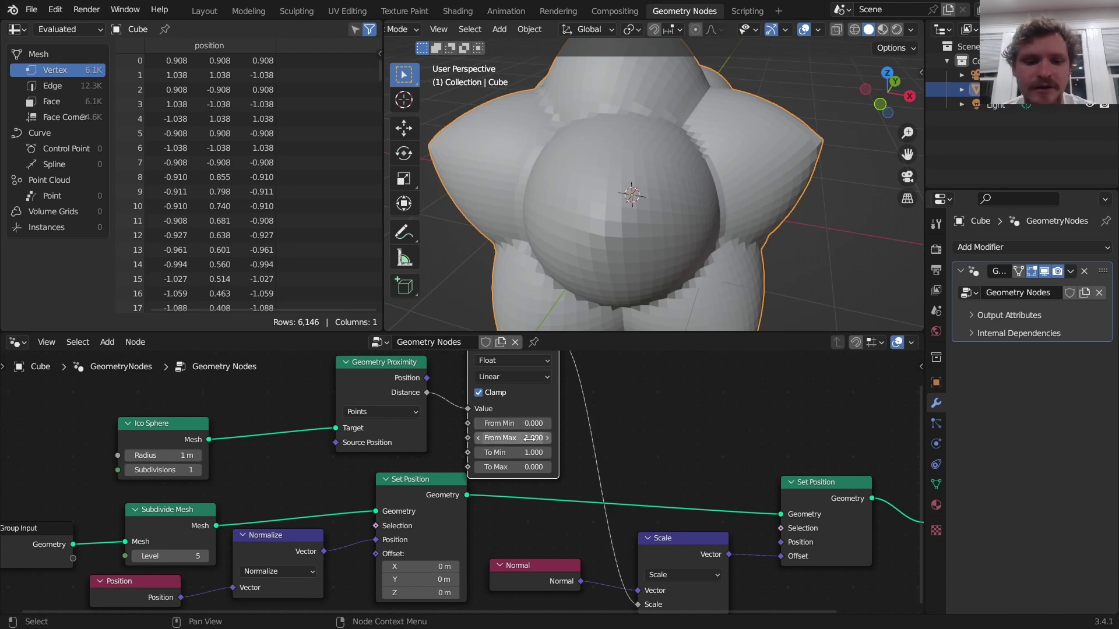
left_click_drag(529, 438, 472, 439)
- Insert a Math node on the link between Map Range and the Scale node
middle_click_drag(614, 476, 542, 458)
key("shift+a")
type("math")
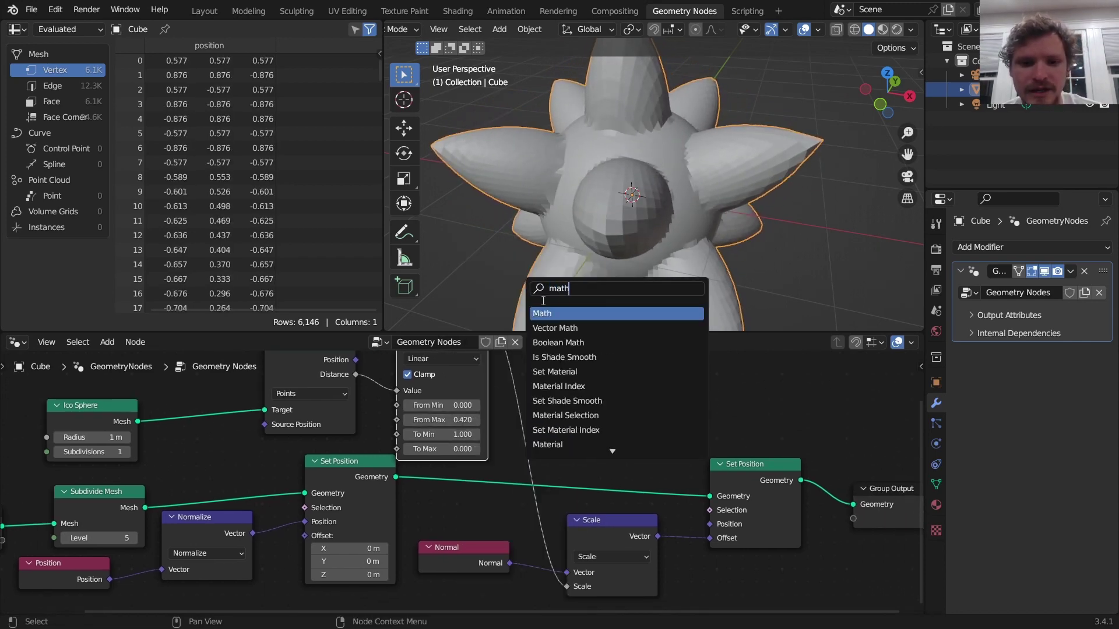
key("Return")
left_click(566, 381)
middle_click_drag(565, 381, 573, 397)
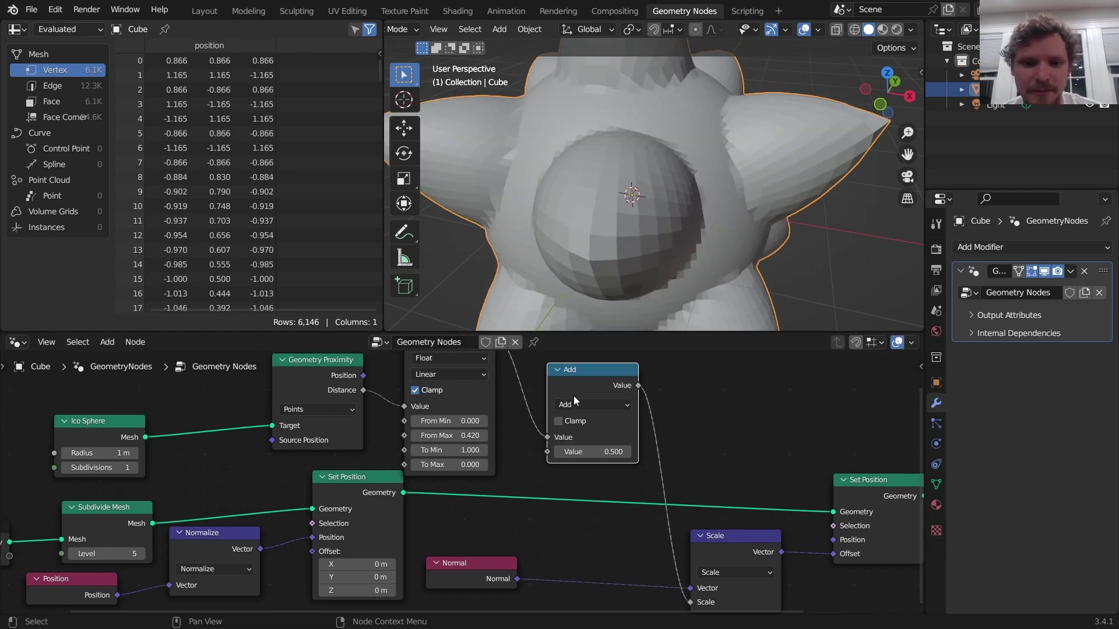
- Set the Math node to Multiply with a value of 0.480
left_click(588, 405)
left_click(583, 469)
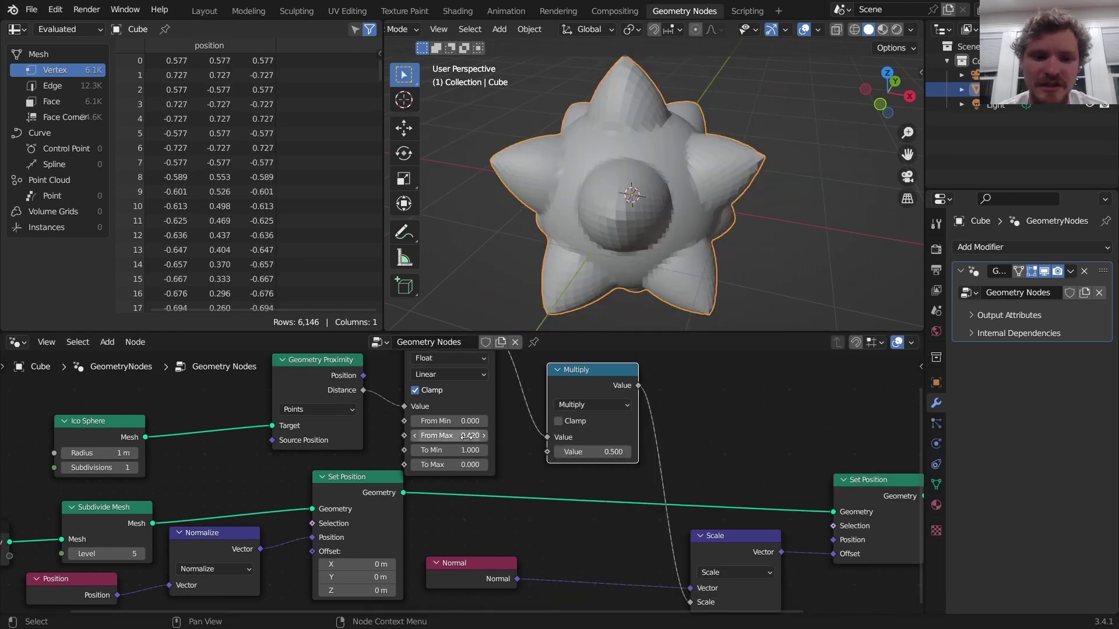
key("ctrl+c")
key("ctrl+v")
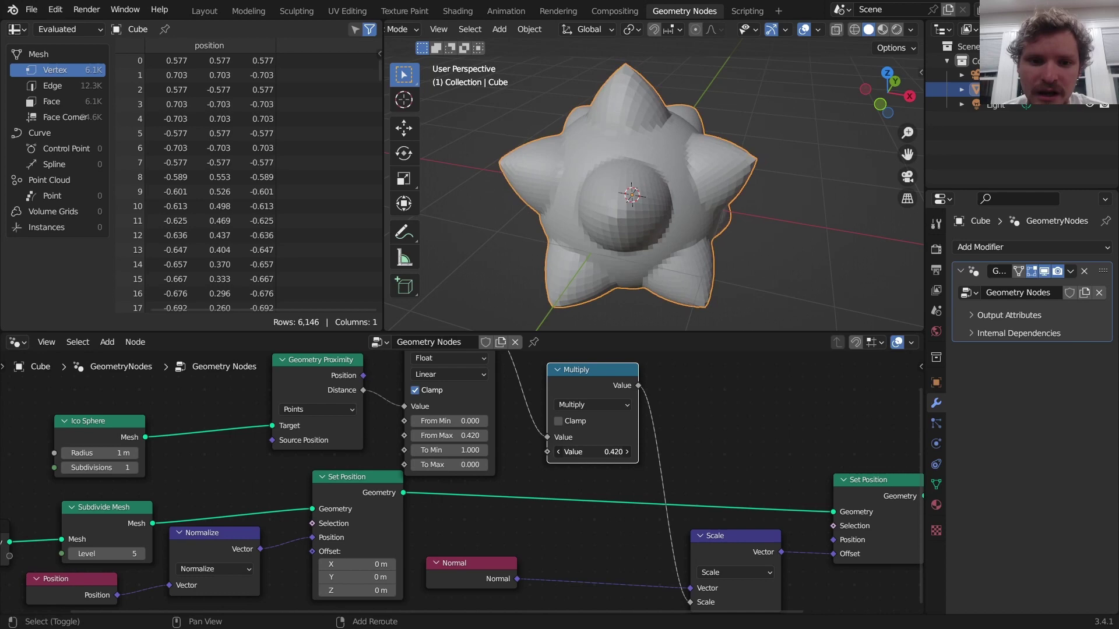
left_click_drag(592, 452, 607, 450)
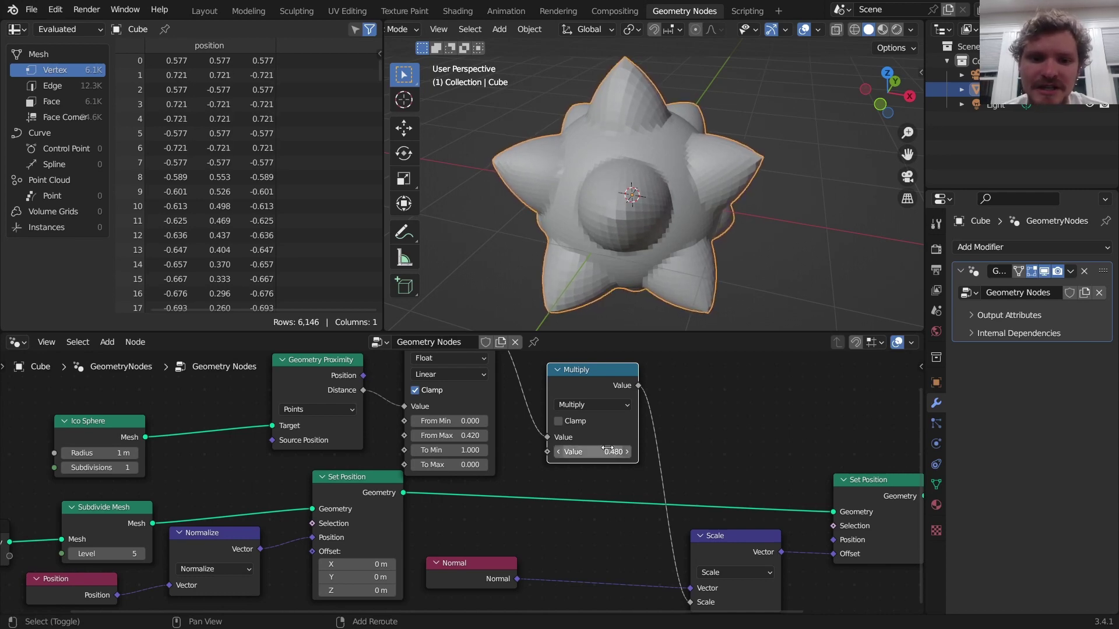
- Insert an RGB Curves node between Map Range and the Multiply node
scroll(609, 443, "down", 3)
left_click_drag(782, 547, 637, 455)
key("shift+a")
type("rg")
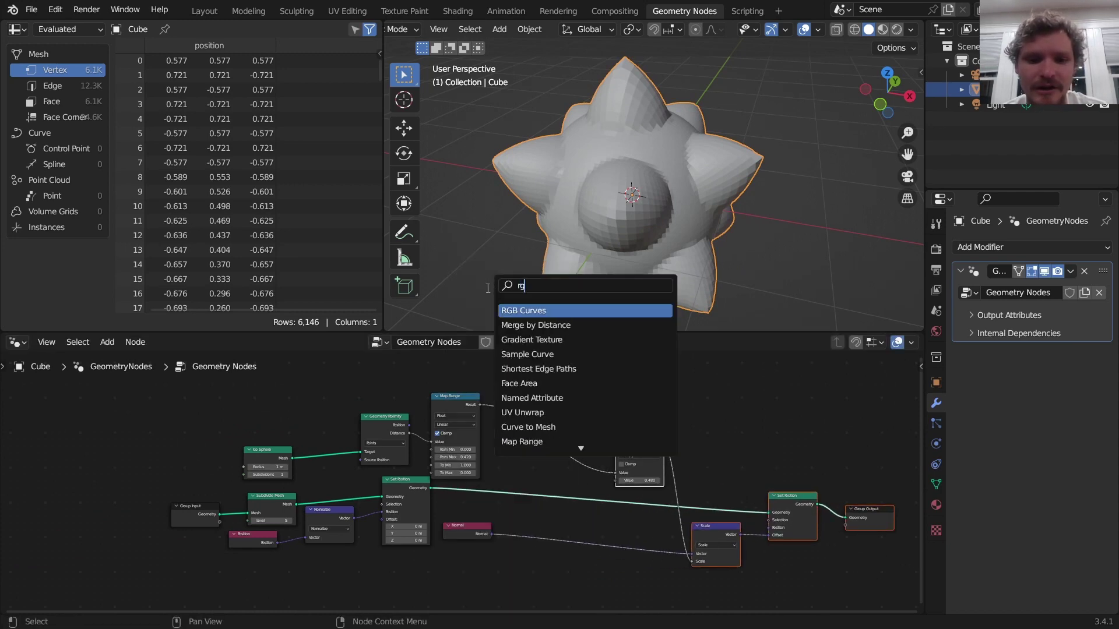
type("b")
key("Return")
left_click(463, 418)
- Add a point at 0.3745, 0.650 to the RGB curve and lower its end point to 0.815
scroll(463, 418, "up", 3)
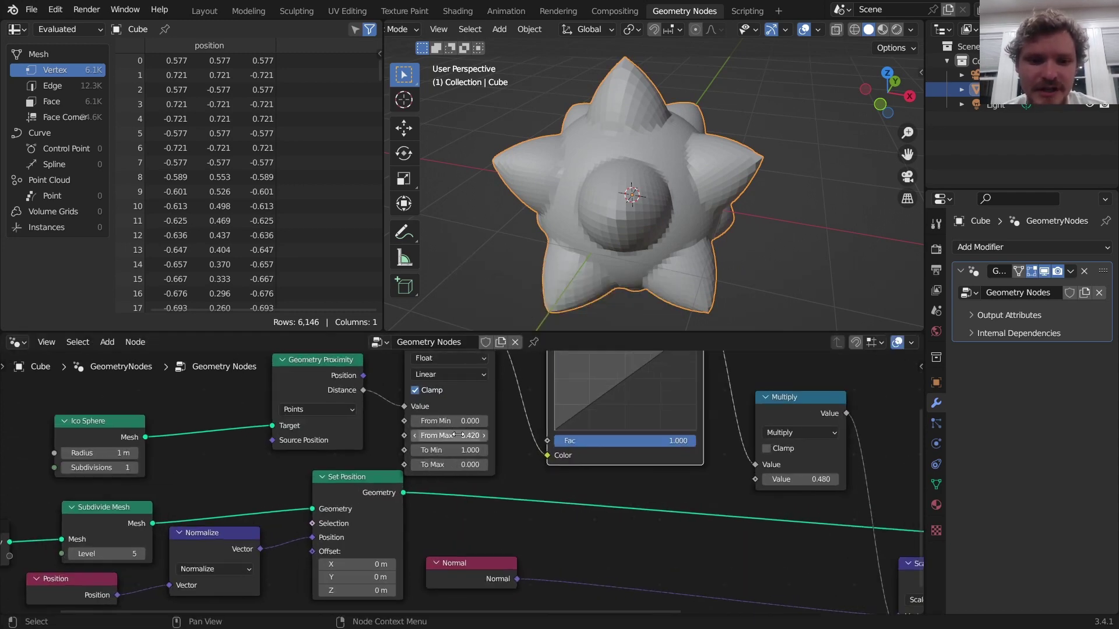
scroll(458, 434, "up", 3)
middle_click_drag(628, 401, 576, 513)
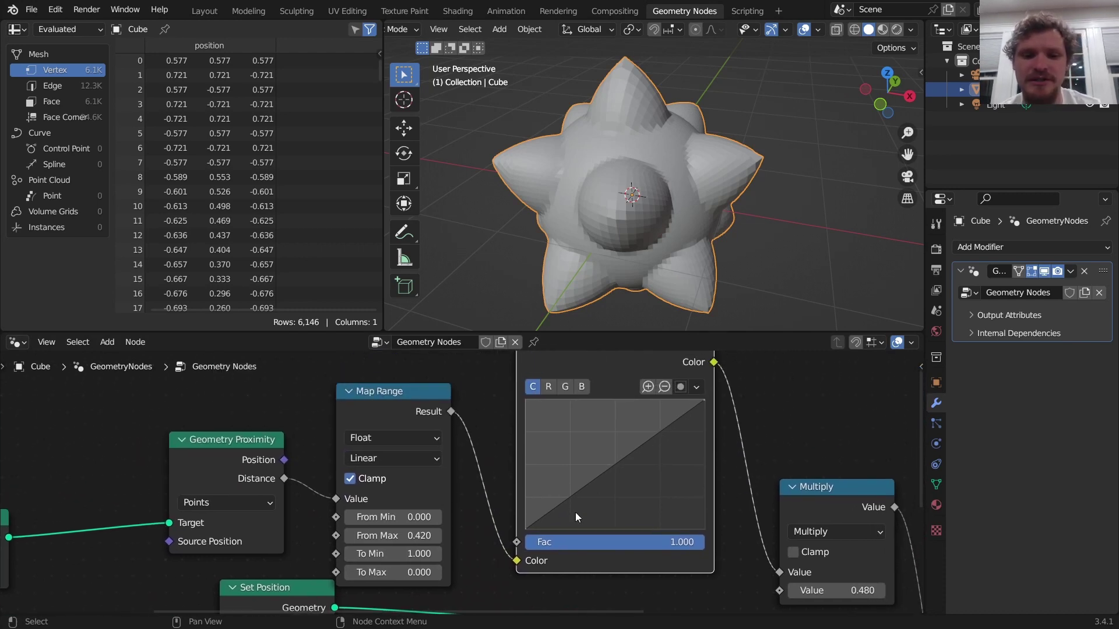
left_click_drag(621, 467, 592, 444)
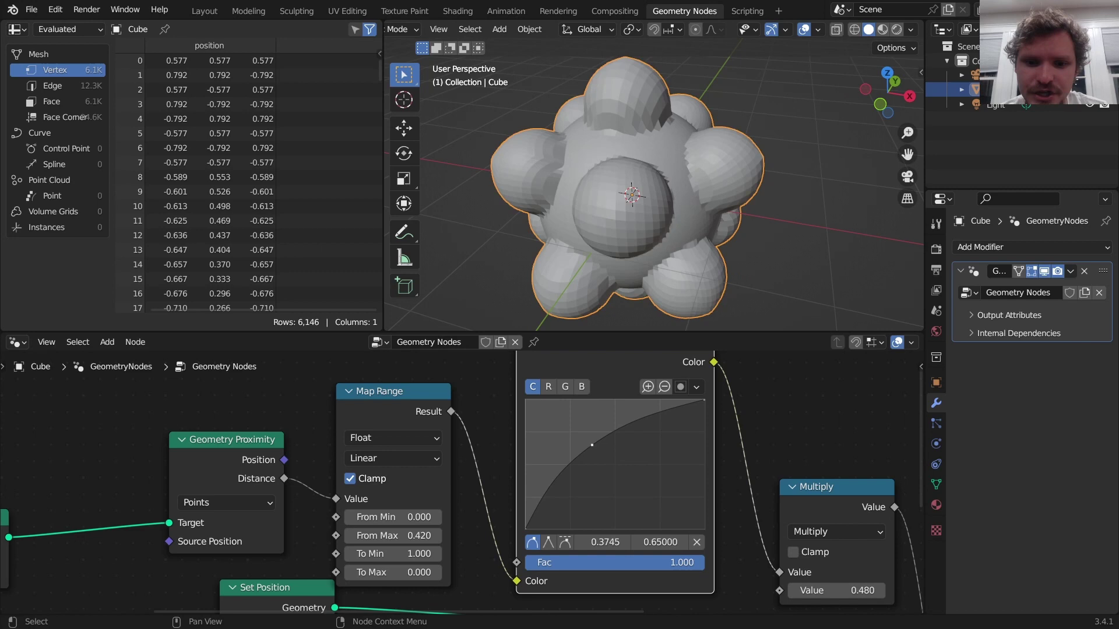
left_click_drag(704, 401, 705, 422)
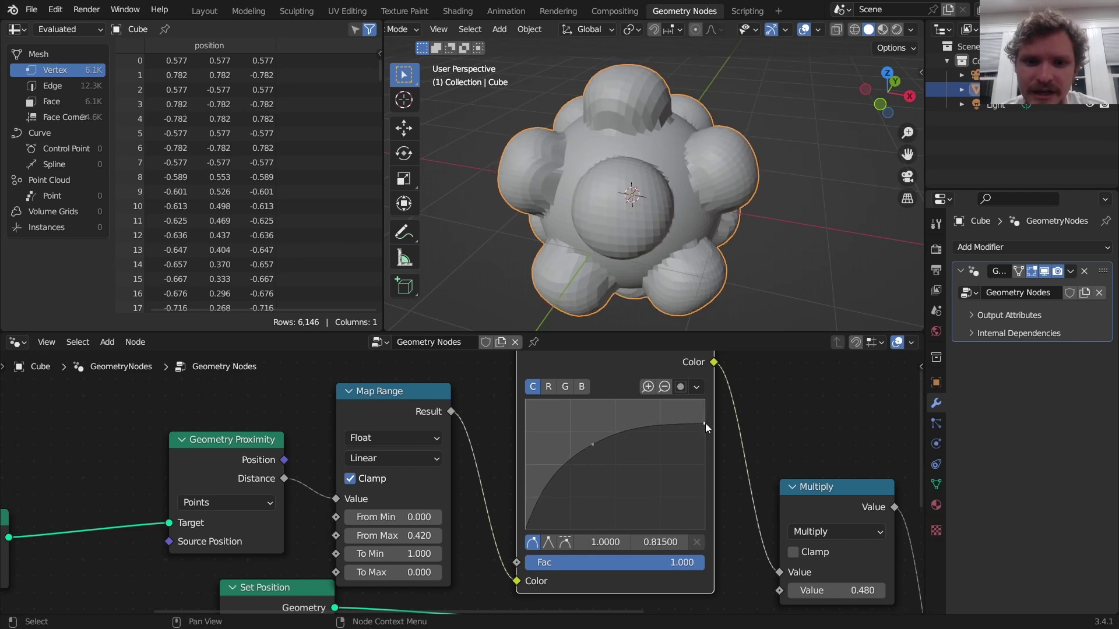
- Add another point to the lower part of the RGB curve and place it at 0.1418, 0.125
middle_click_drag(638, 176, 669, 160)
left_click(562, 475)
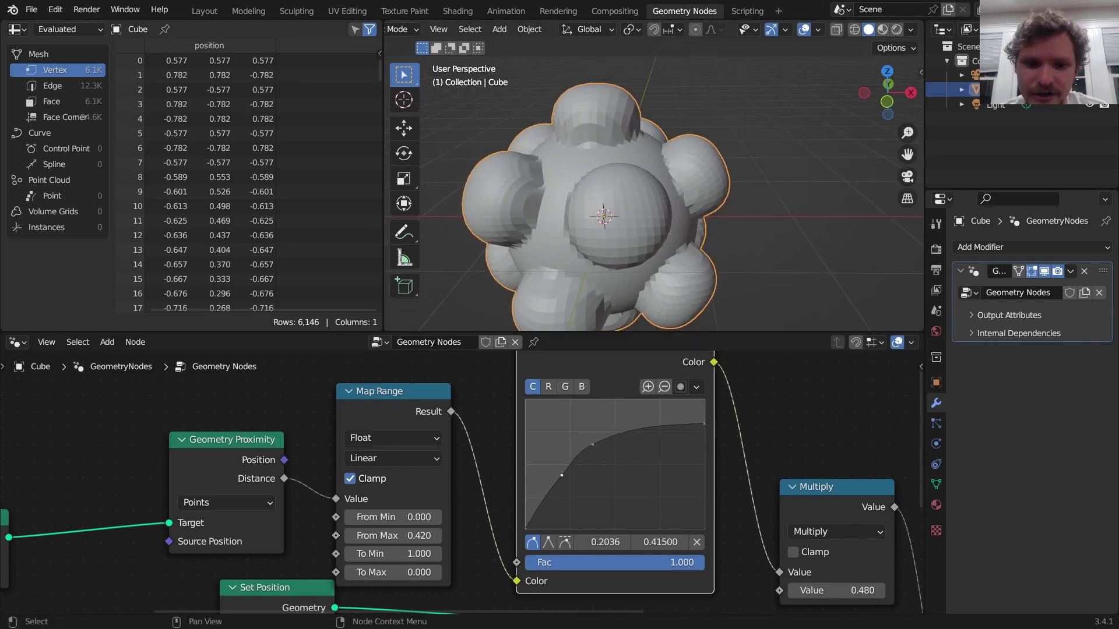
left_click_drag(562, 476, 550, 512)
key("ctrl+z")
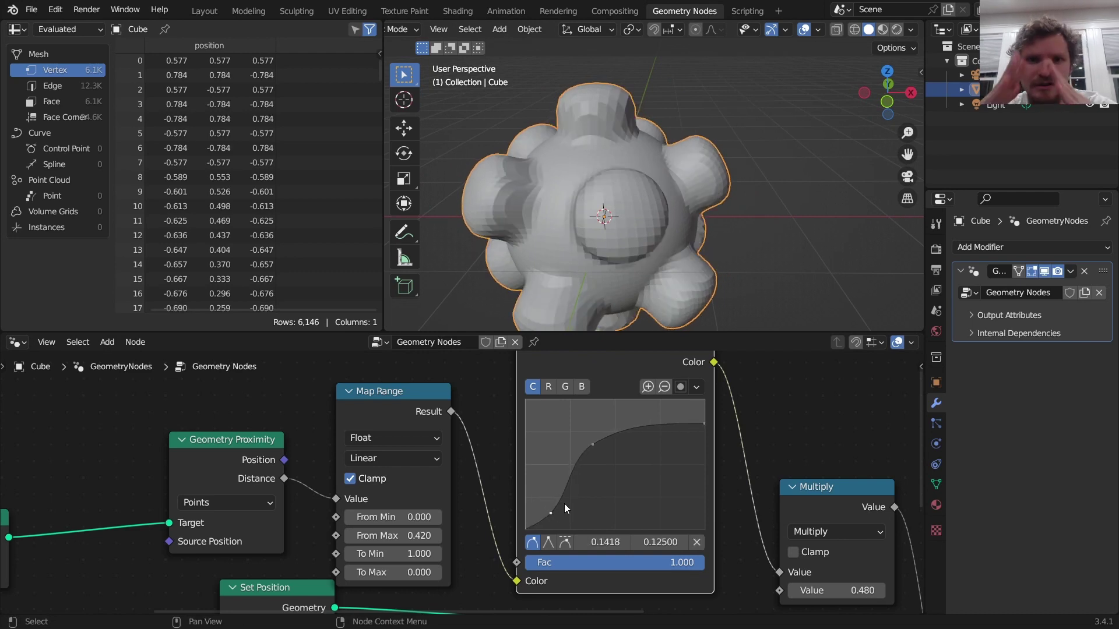
- Set the Subdivide Mesh level to 6
middle_click_drag(124, 492, 433, 469)
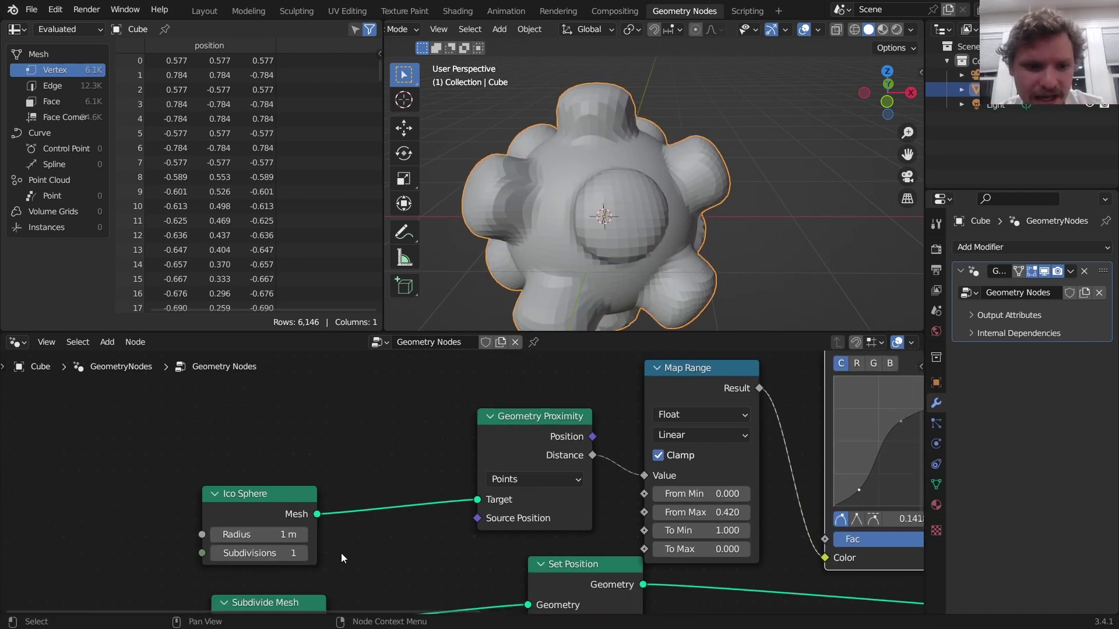
middle_click_drag(352, 555, 365, 474)
left_click(322, 583)
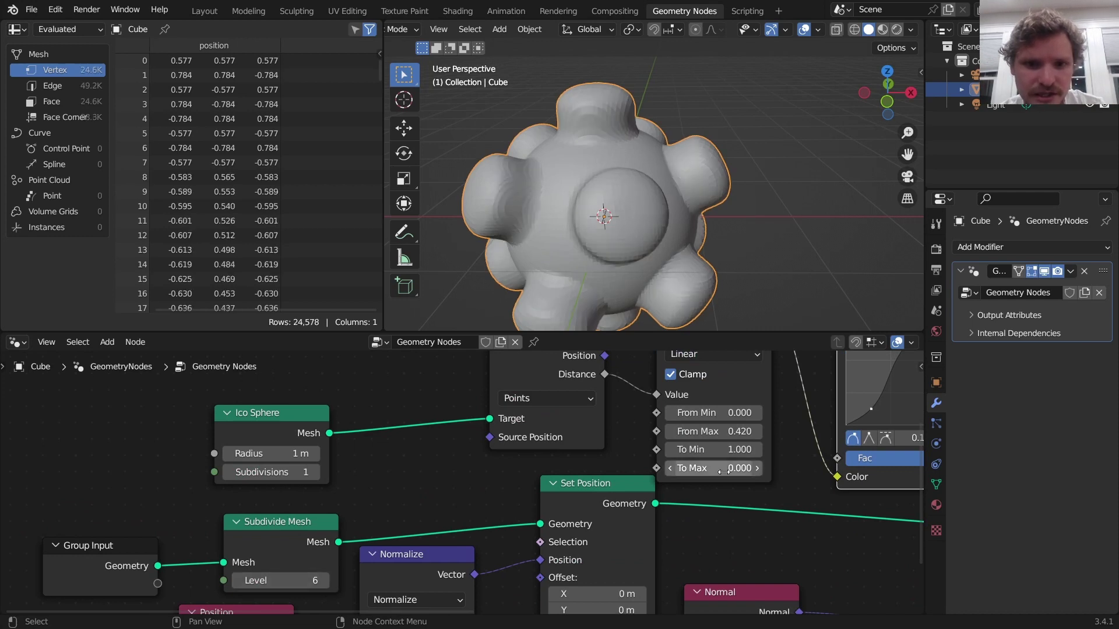
- Shift the RGB curve's middle point toward the end point, and lower the end point to 0.805
scroll(611, 474, "right", 10, "ctrl")
scroll(611, 473, "up", 4, "shift")
left_click_drag(609, 443, 627, 446)
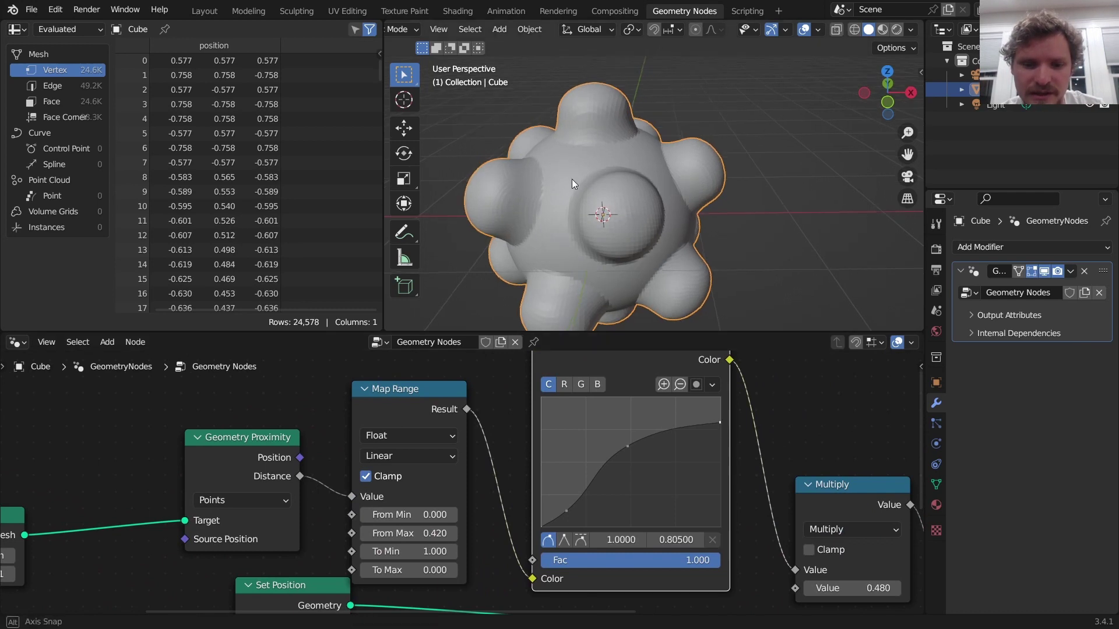
middle_click_drag(571, 179, 623, 192)
- Reduce the Multiply node's value to 0.380
middle_click_drag(750, 490, 555, 398)
mouse_move(659, 496)
left_mouse_down("shift")
mouse_move(488, 496)
mouse_move(640, 495)
left_mouse_up("shift")
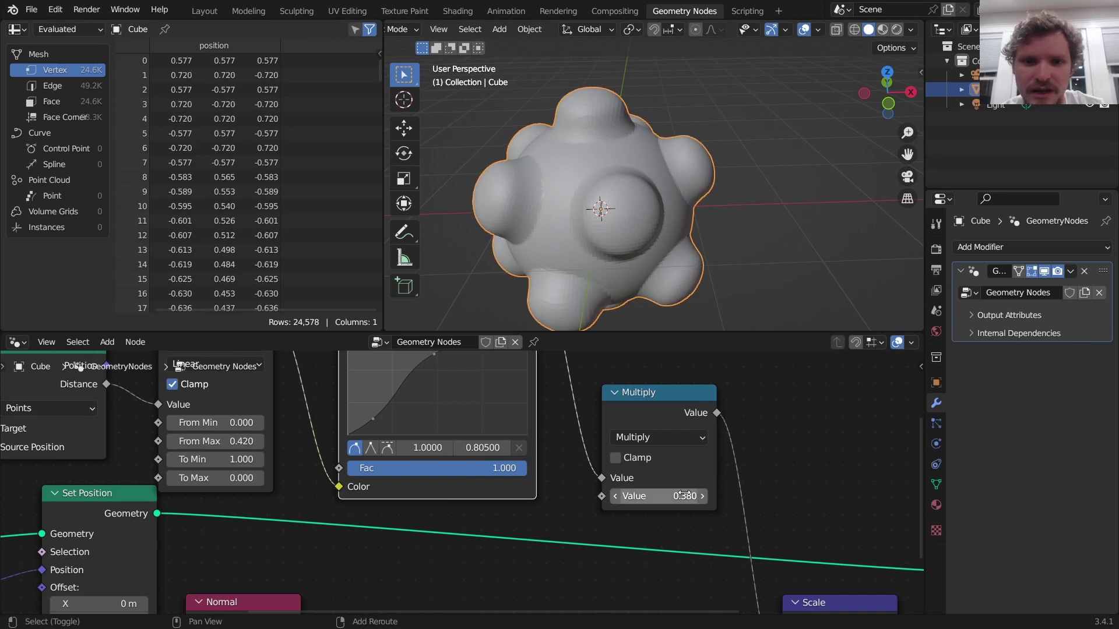
scroll(618, 188, "down", 2)
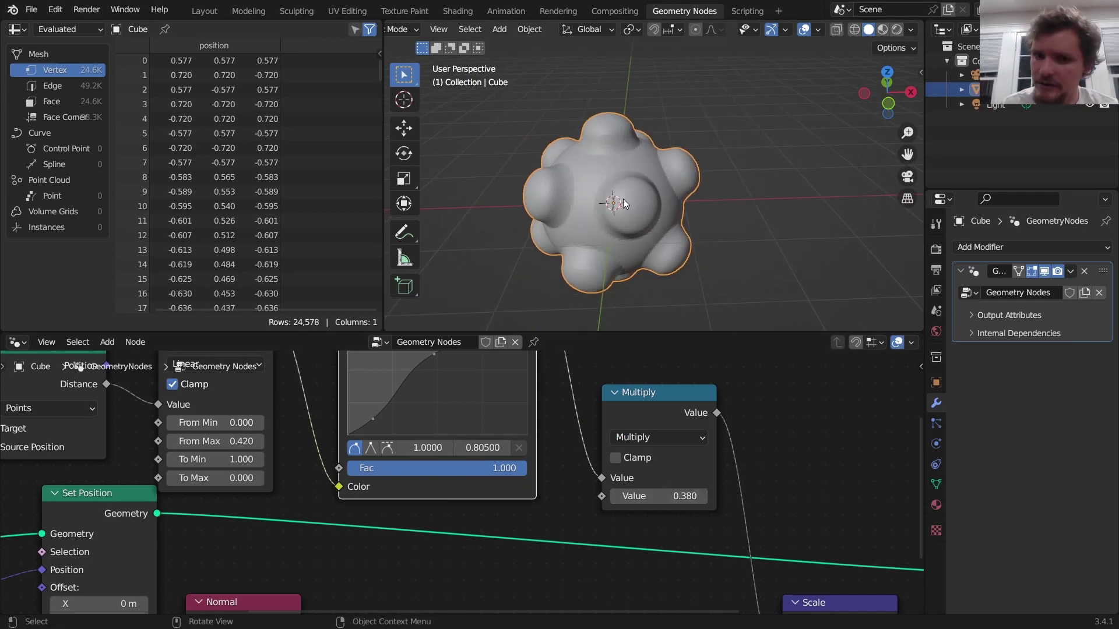
- Preview the bumps with 2 Ico Sphere subdivisions, and return the Ico Sphere to 1 subdivision
middle_click_drag(108, 439, 661, 432)
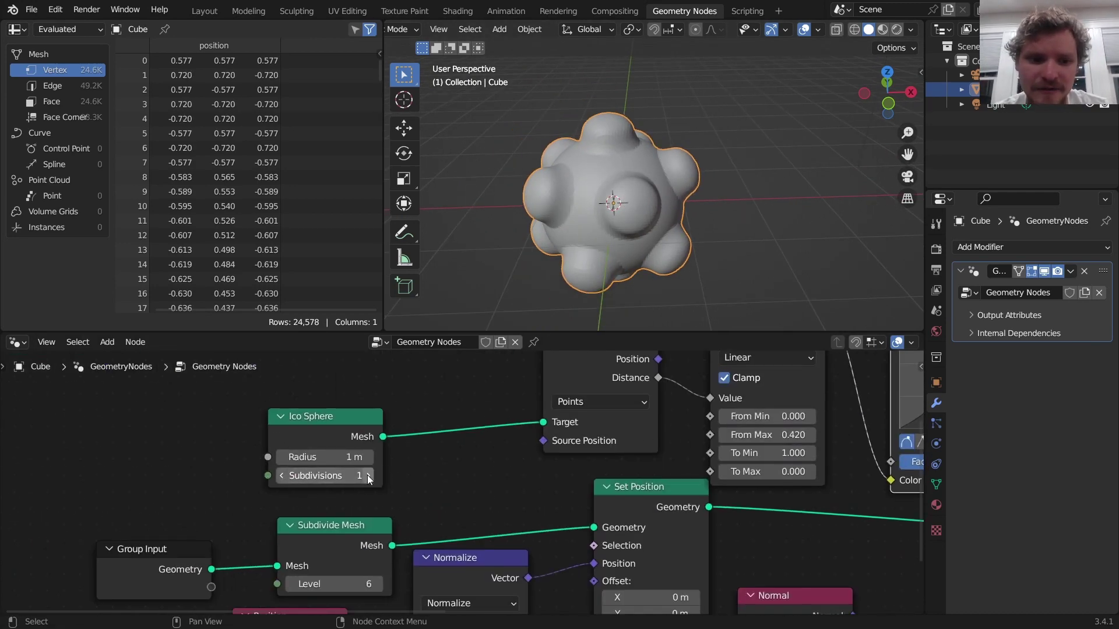
mouse_move(327, 457)
left_mouse_down("shift")
mouse_move(343, 456)
mouse_move(317, 457)
mouse_move(350, 457)
mouse_move(339, 457)
left_mouse_up("shift")
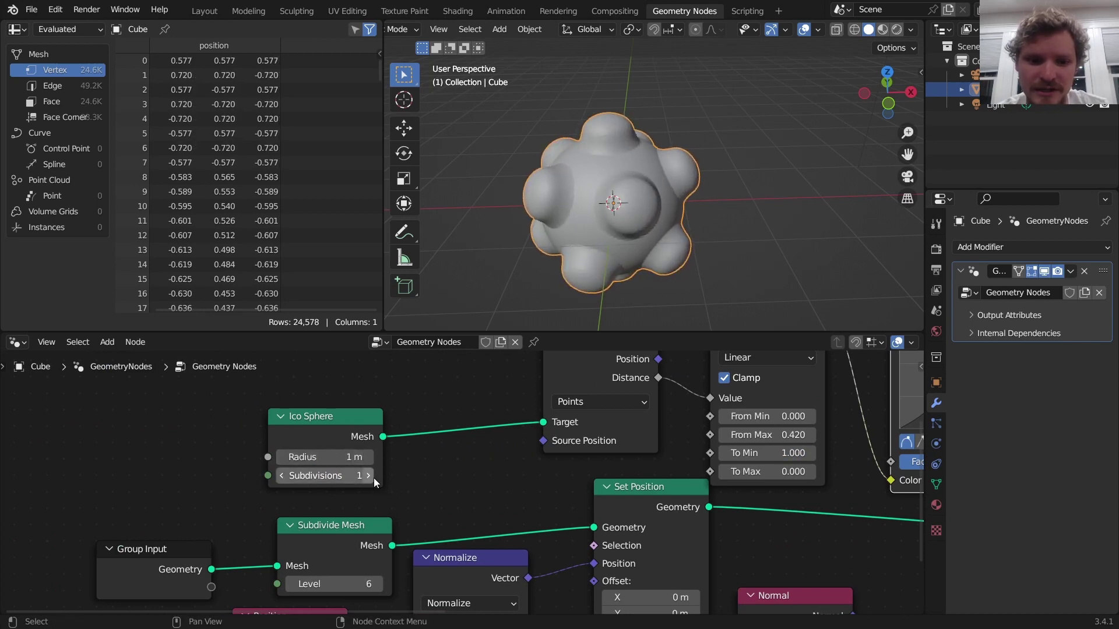
left_click(369, 474)
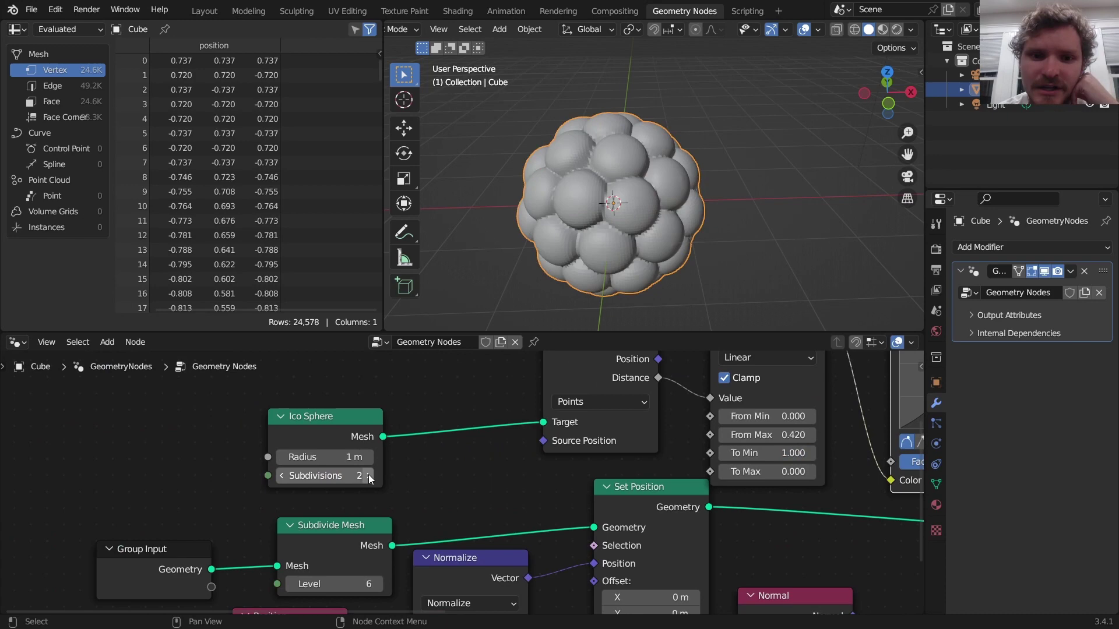
middle_click_drag(571, 274, 651, 238)
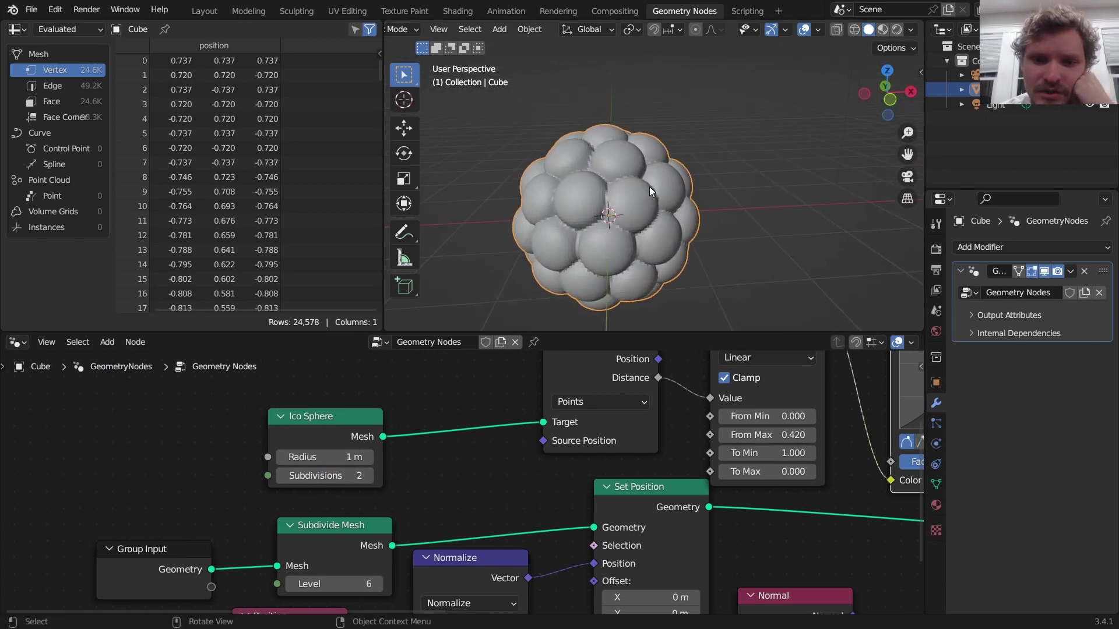
mouse_move(649, 187)
middle_mouse_down()
mouse_move(576, 210)
mouse_move(654, 204)
middle_mouse_up()
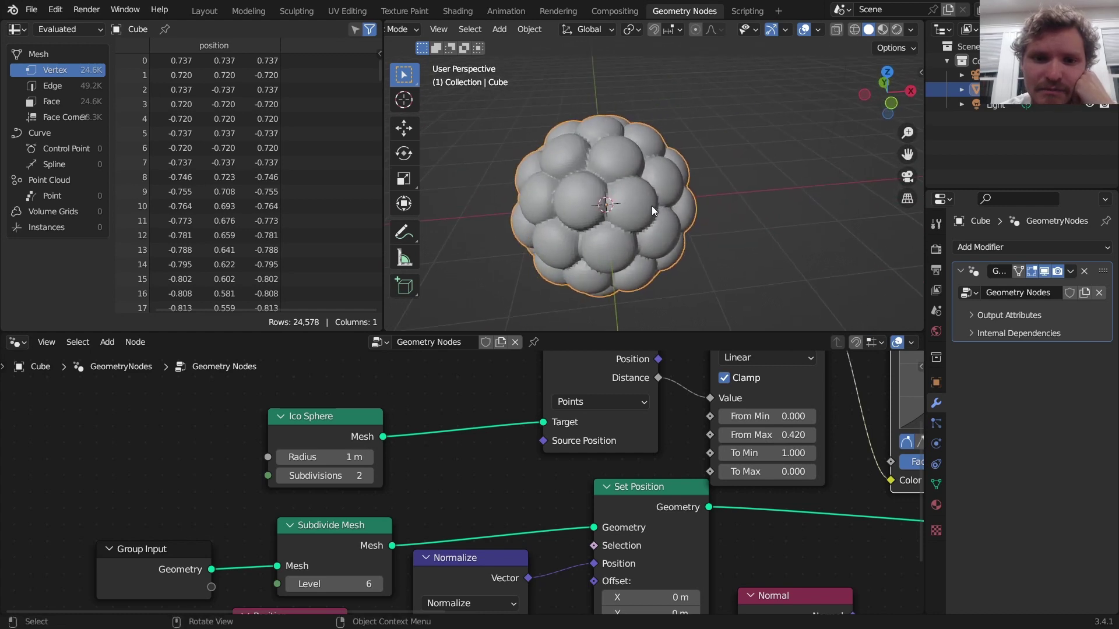
left_click(282, 471)
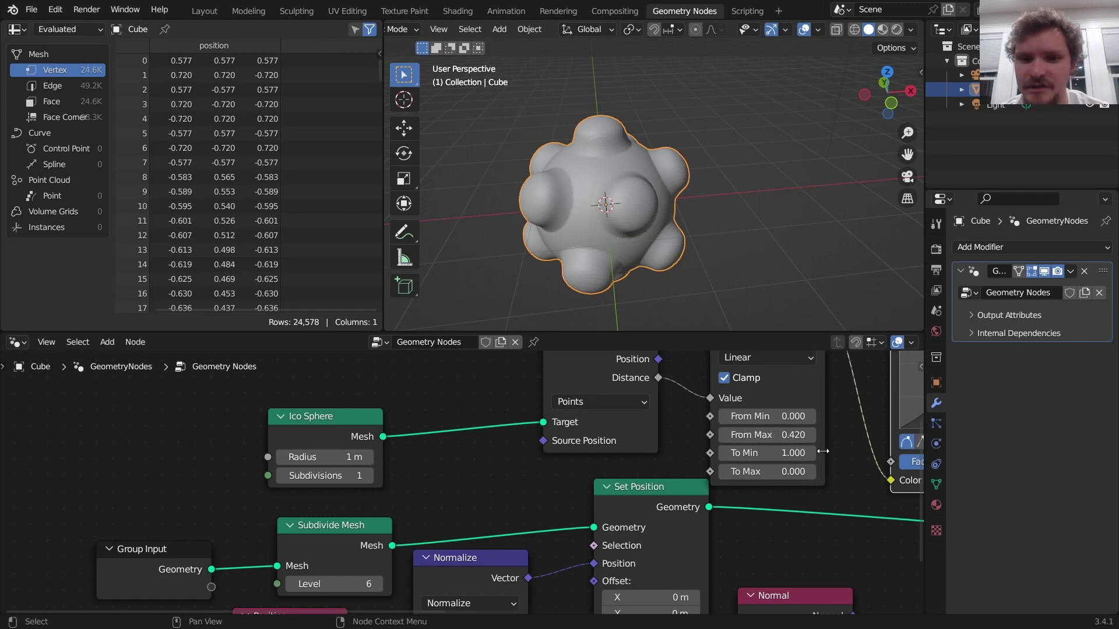
- Insert a Store Named Attribute node between the first Set Position node and the final Set Position node
middle_click_drag(819, 452, 555, 450)
scroll(687, 440, "down", 6)
middle_click_drag(781, 431, 878, 399)
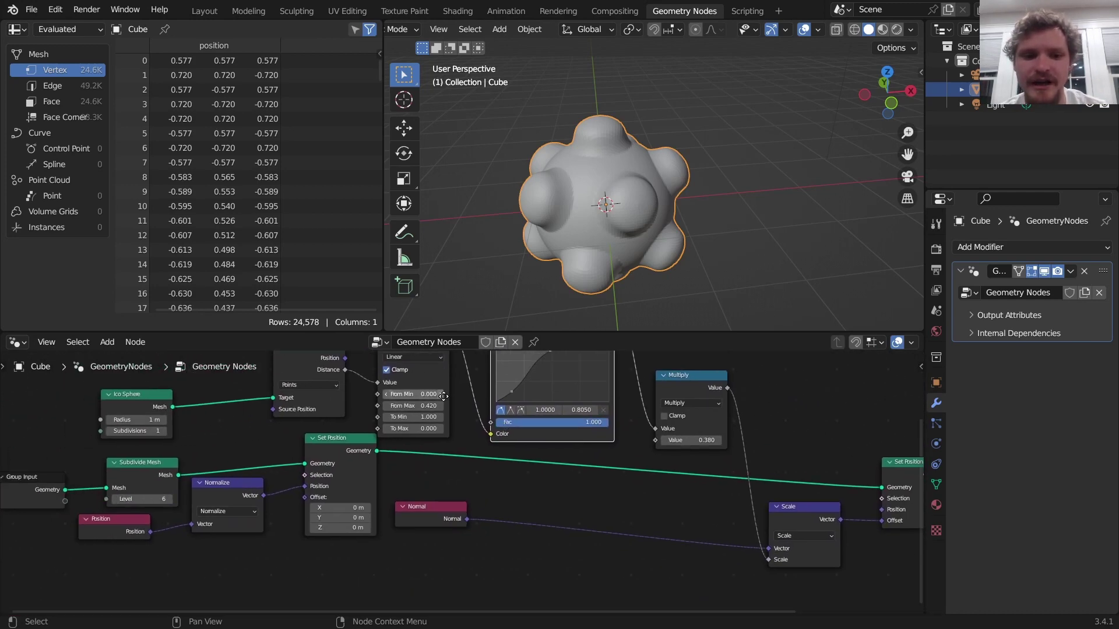
middle_click_drag(425, 396, 491, 448)
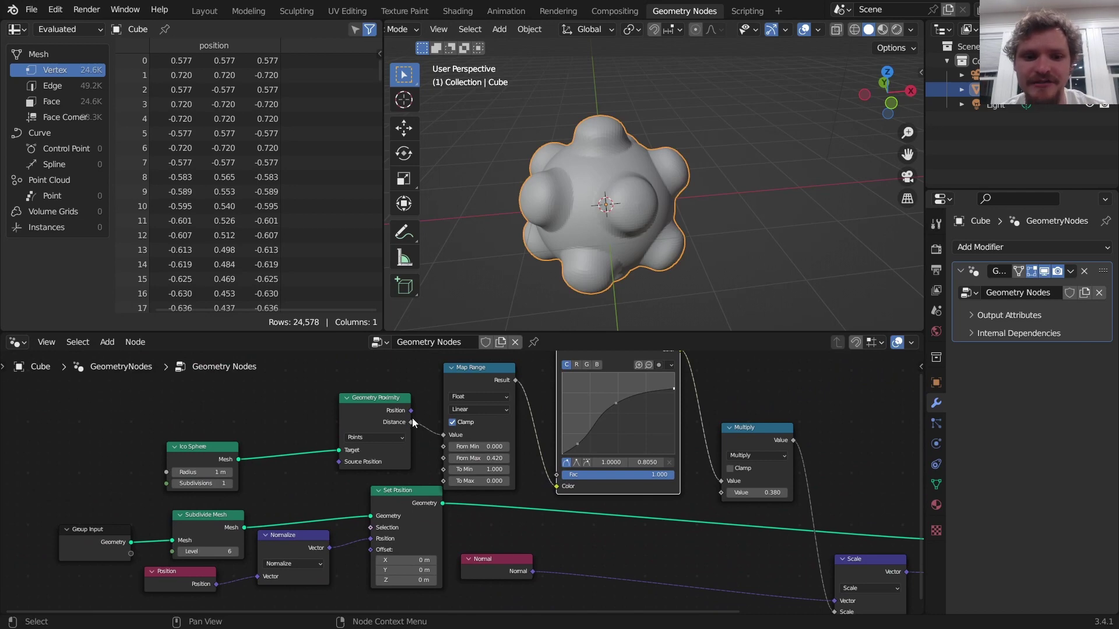
scroll(462, 482, "up", 2)
key("shift+a")
left_click(446, 286)
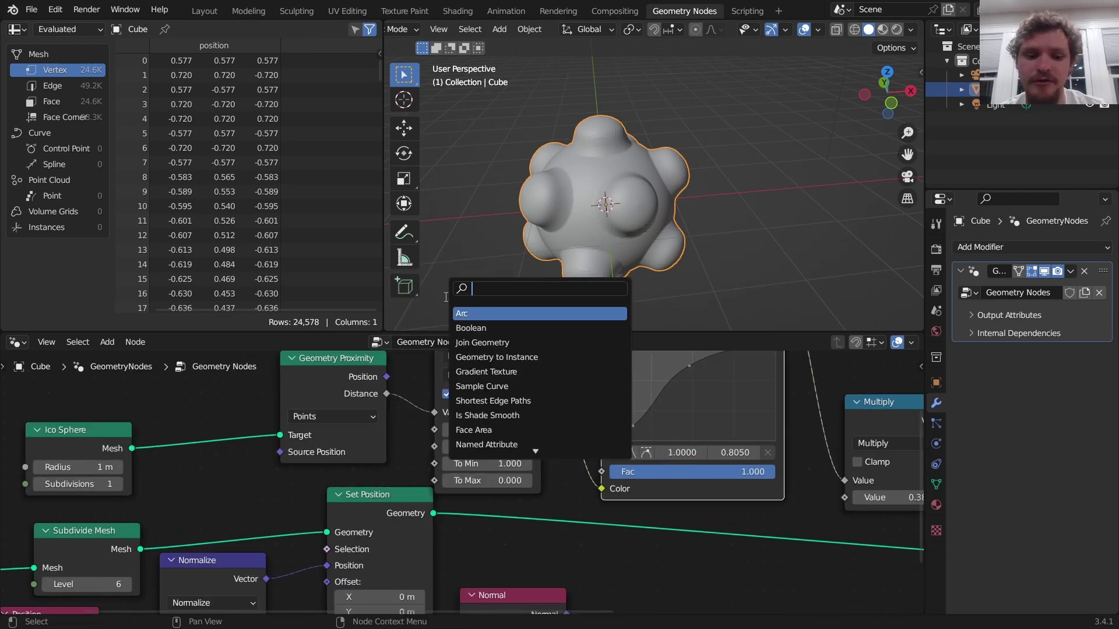
type("store")
key("Return")
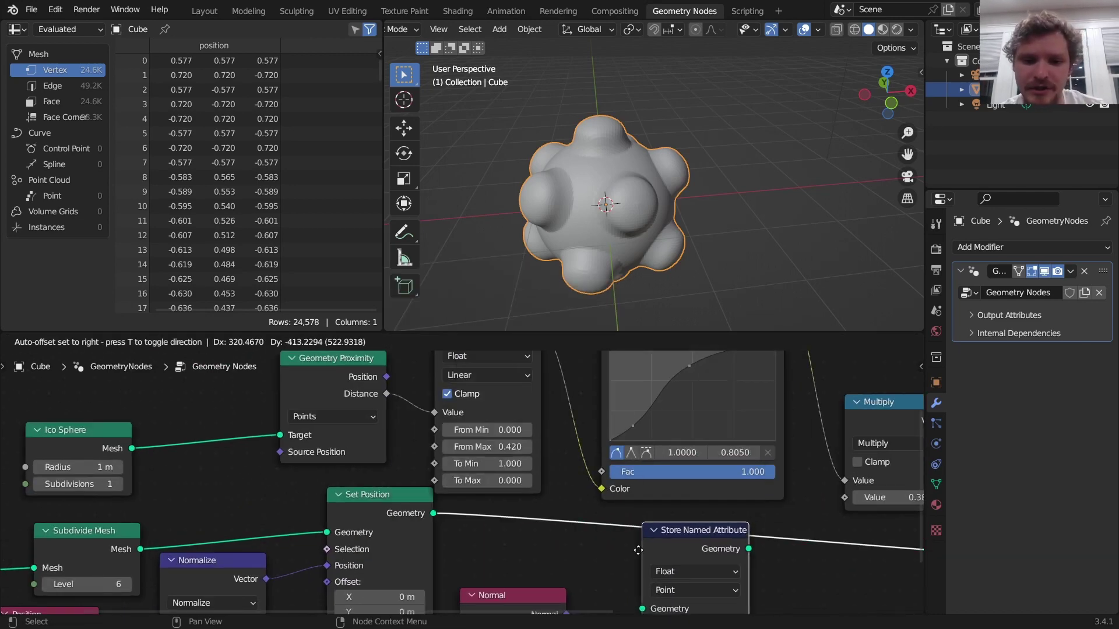
left_click(643, 536)
scroll(593, 505, "down", 2)
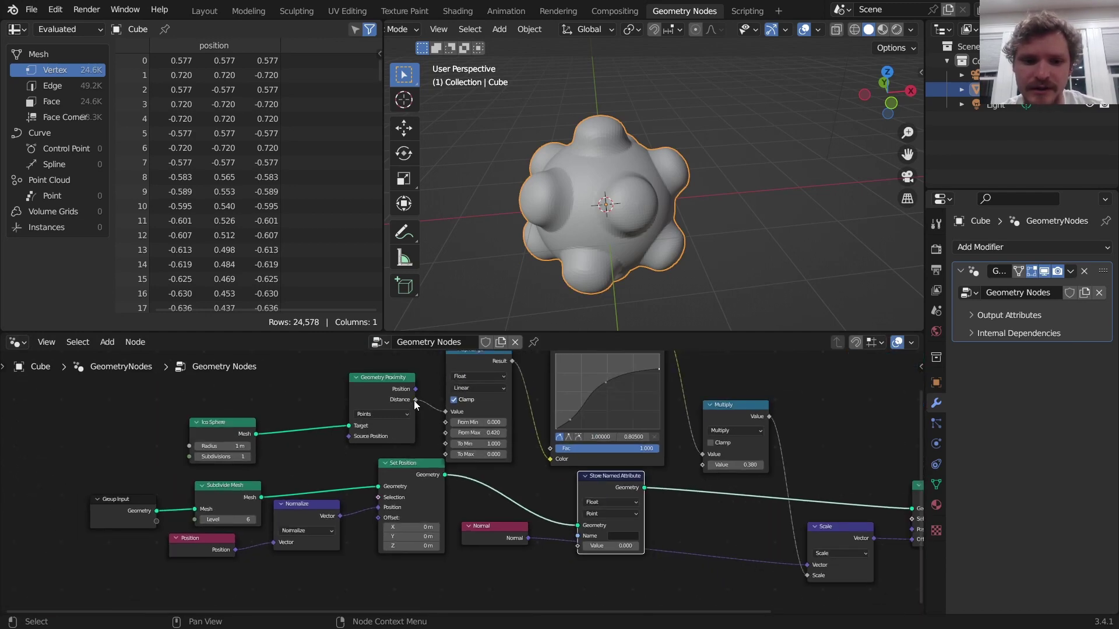
- Feed the Geometry Proximity's Distance into the Store Named Attribute value, and name the attribute "distance"
left_click_drag(415, 400, 575, 547)
left_click(622, 536)
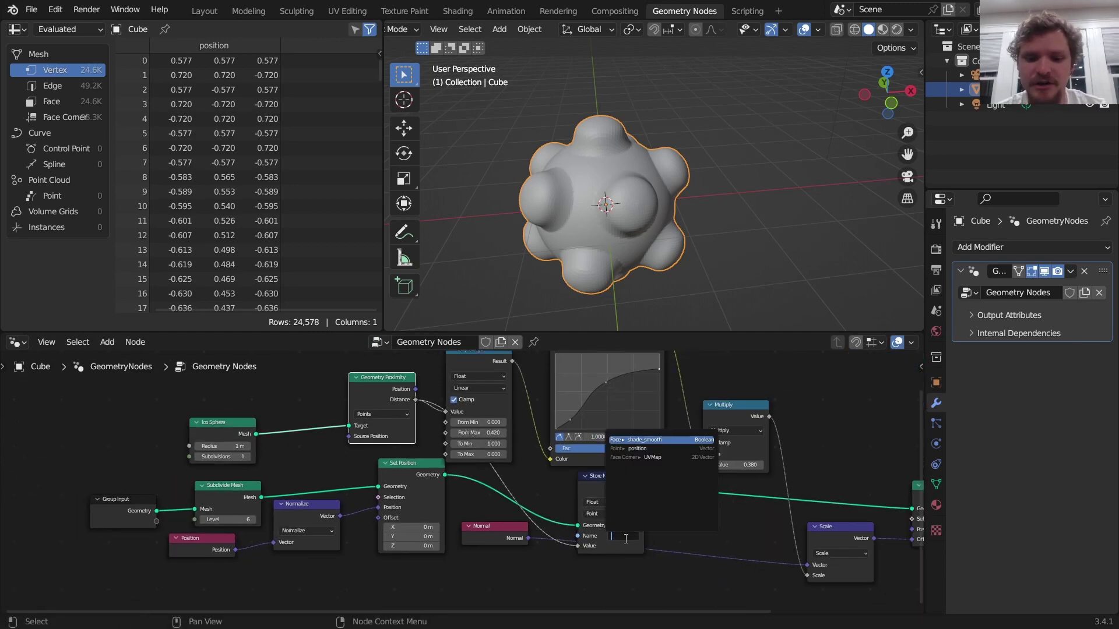
type("distance")
key("Return")
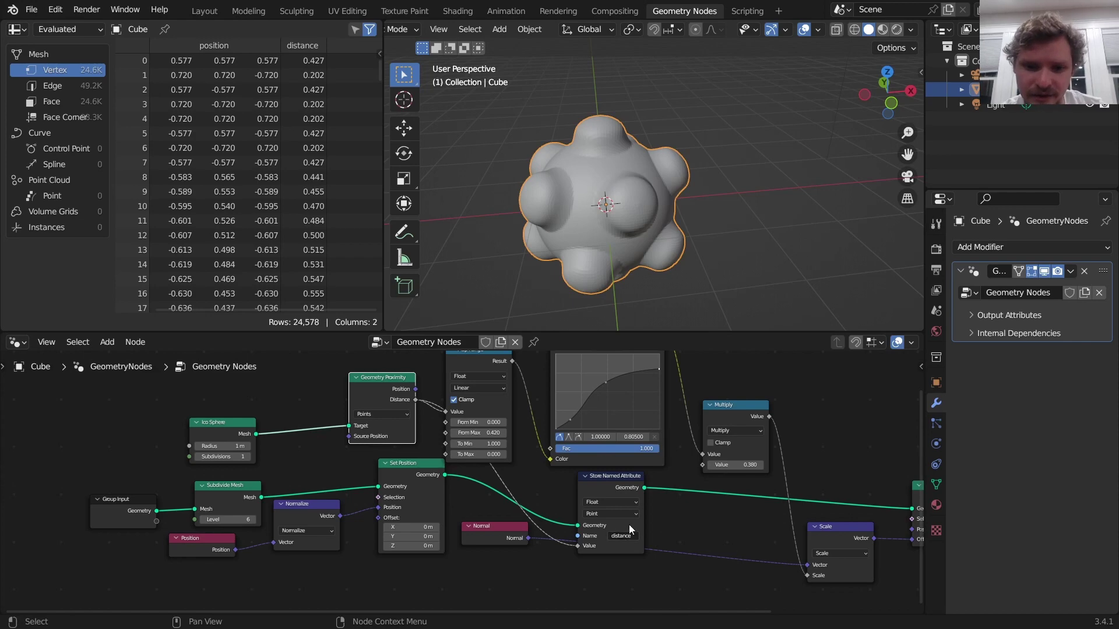
- Insert a Set Material node between the final Set Position and the Group Output, and assign Material to it
scroll(663, 542, "up", 1)
middle_click_drag(576, 397, 141, 354)
key("shift+a")
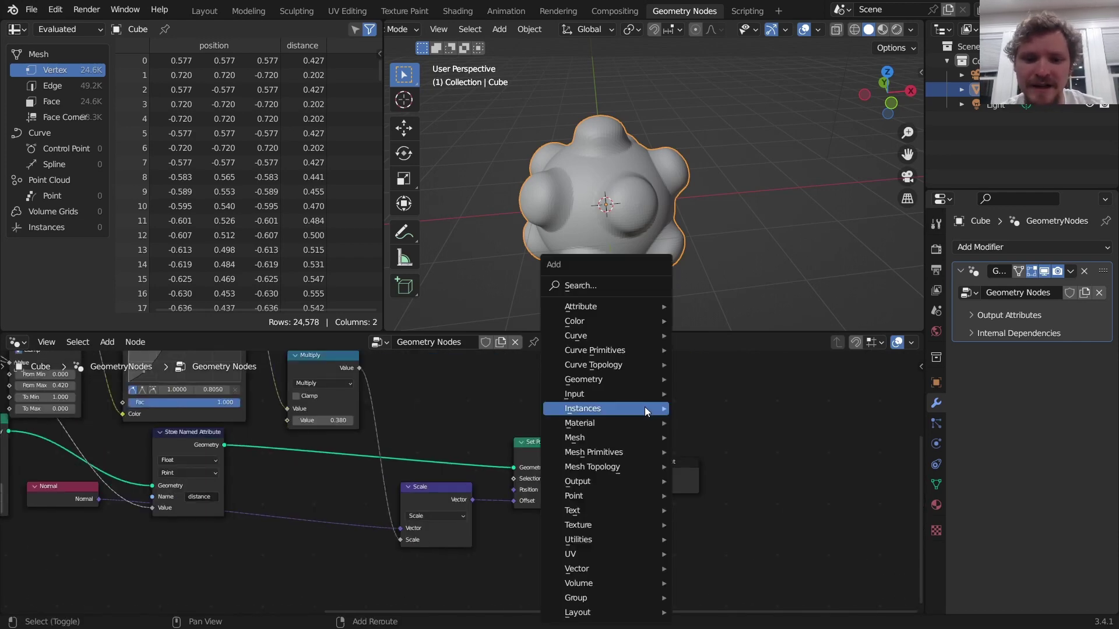
type("set")
left_click(589, 319)
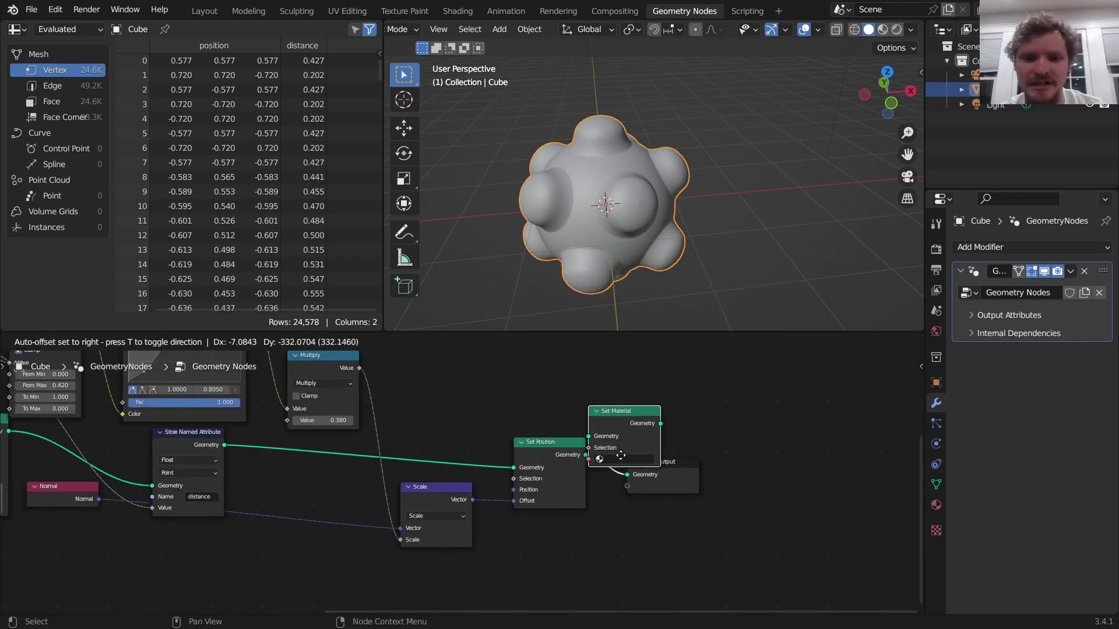
left_click(648, 461)
left_click(648, 460)
left_click(653, 473)
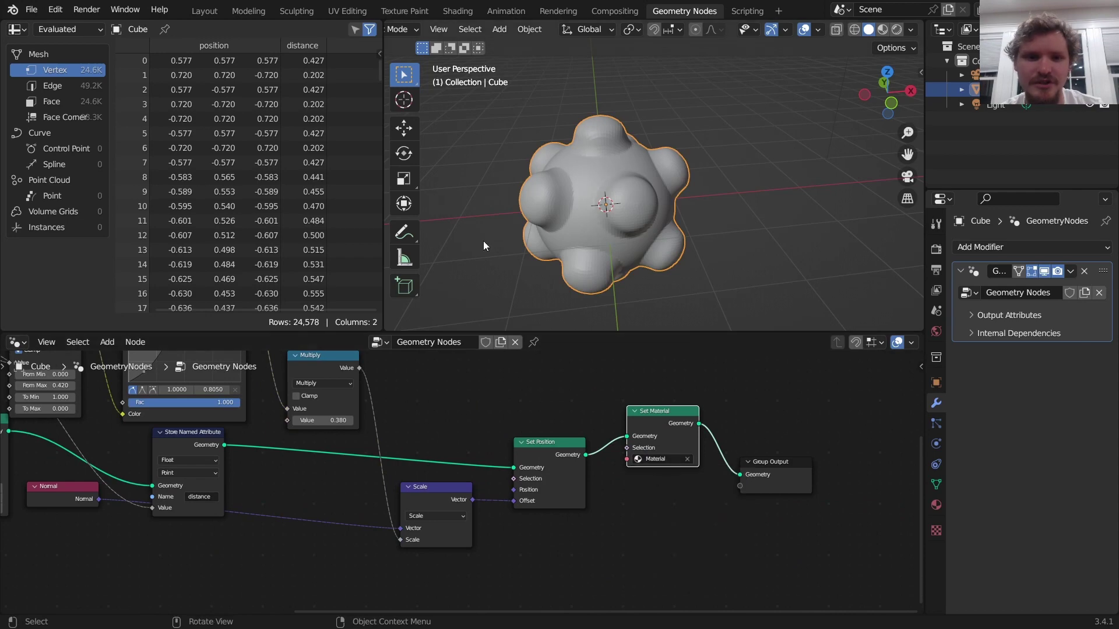
- Switch to the Shading workspace with rendered viewport shading, and frame the bumpy sphere closely
left_click(458, 11)
left_click(894, 29)
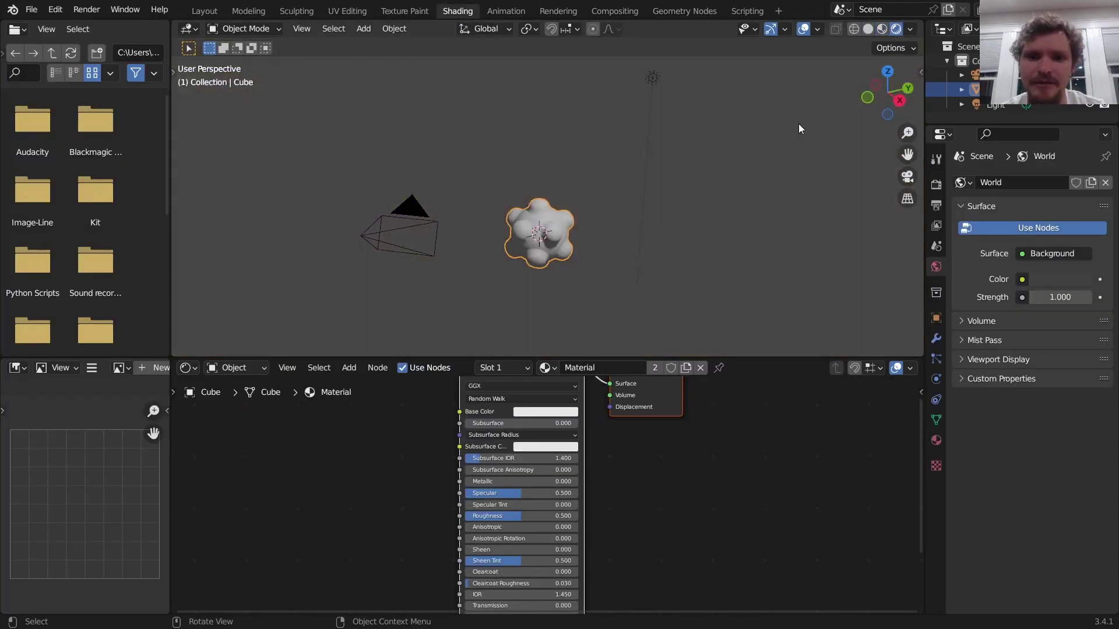
scroll(554, 275, "up", 4)
middle_click_drag(554, 274, 560, 222, "shift")
middle_click_drag(469, 434, 559, 465)
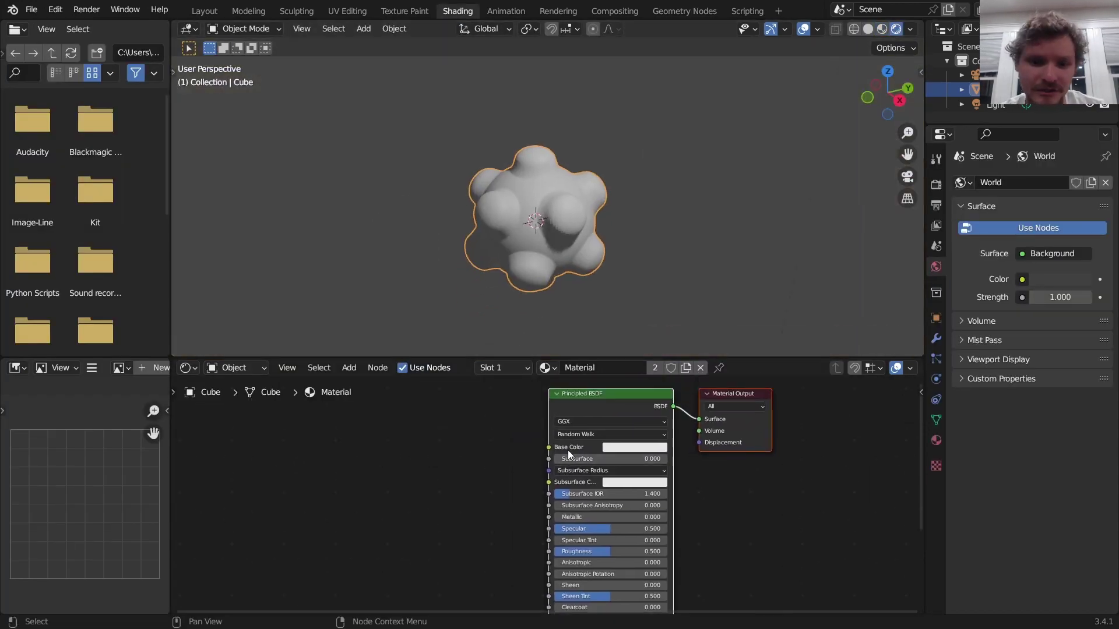
middle_click_drag(493, 431, 574, 456)
key("shift+a")
type("att")
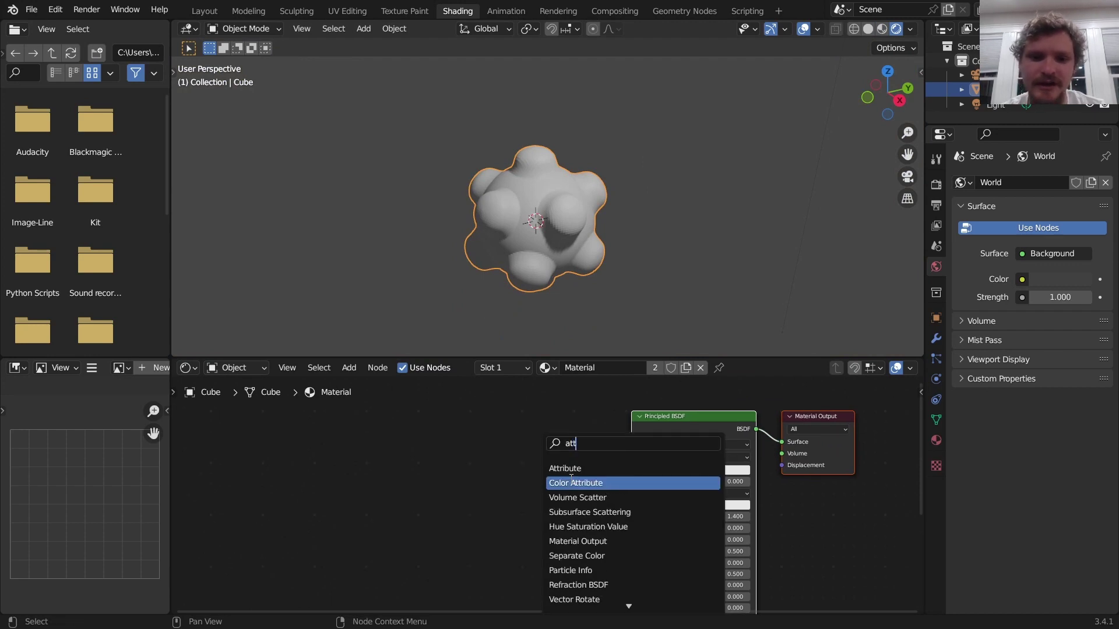
left_click(569, 483)
left_click(504, 470)
key("x")
- Add an Attribute node before the Principled BSDF, and set its attribute name to "distance"
key("shift+a")
type("att")
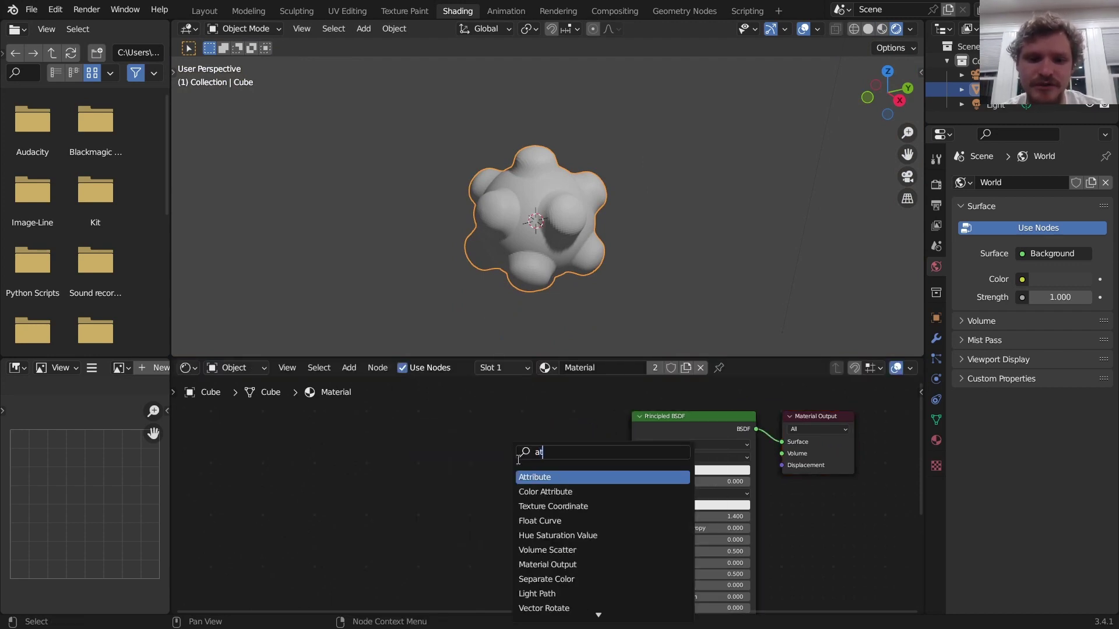
key("Return")
left_click(483, 504)
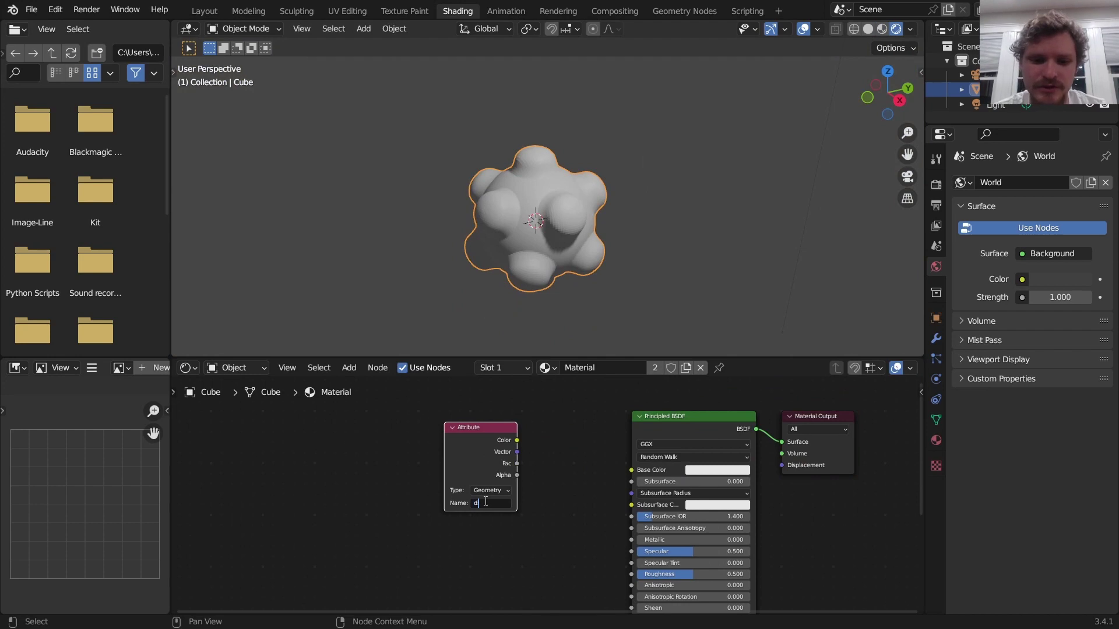
- Preview the Attribute node's Fac output directly on the material surface, and move the node away from the Principled BSDF
left_click(484, 460, "ctrl+shift")
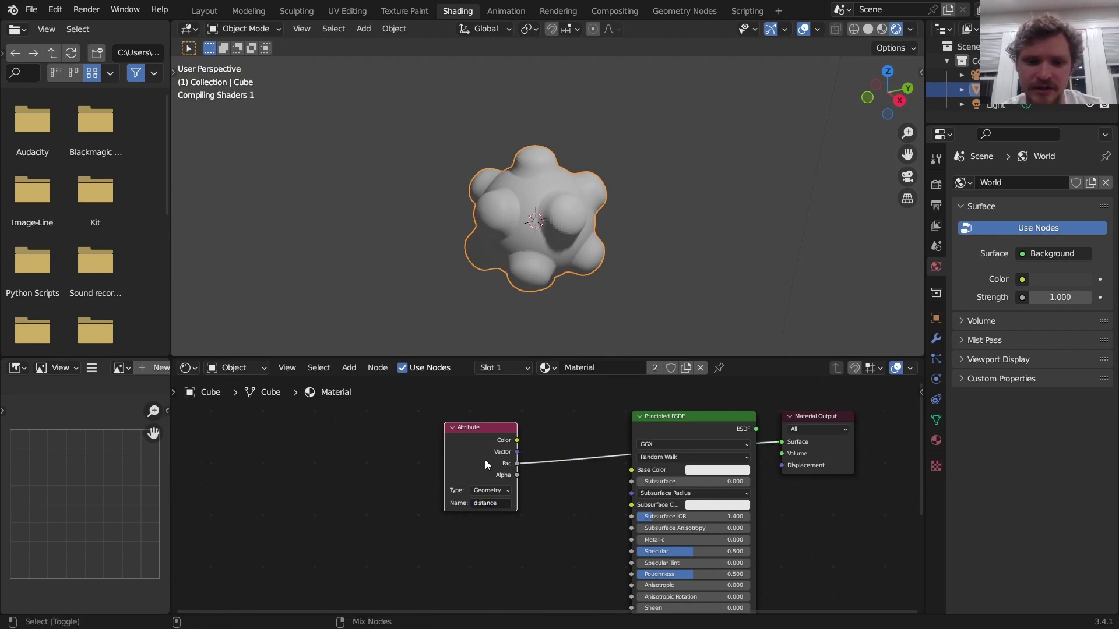
left_click_drag(471, 453, 376, 460)
middle_click_drag(562, 164, 568, 187)
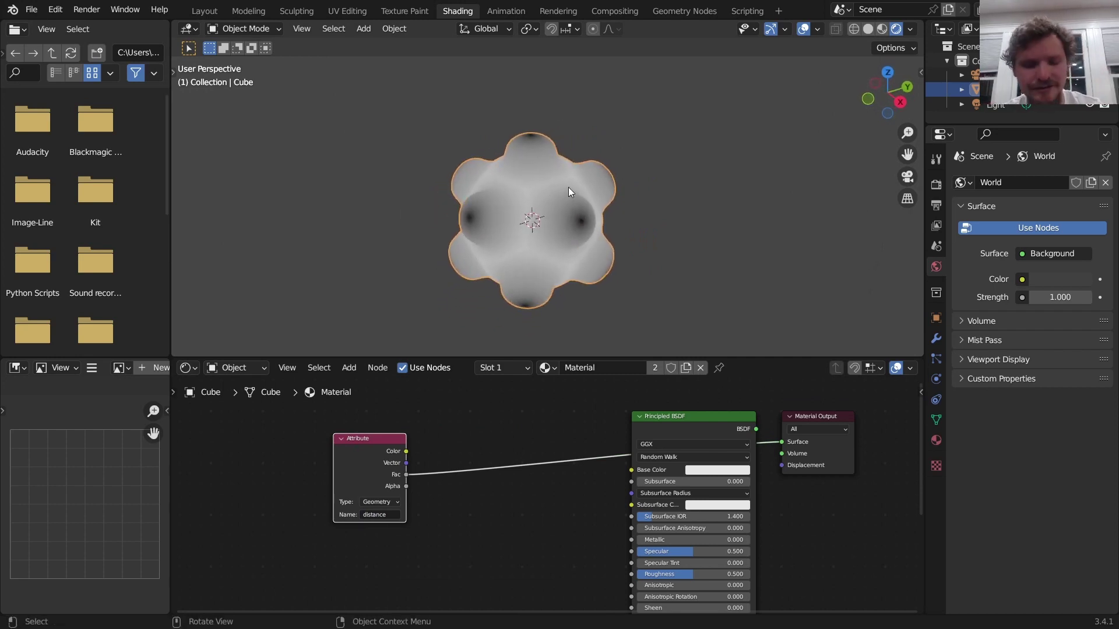
scroll(598, 209, "up", 2)
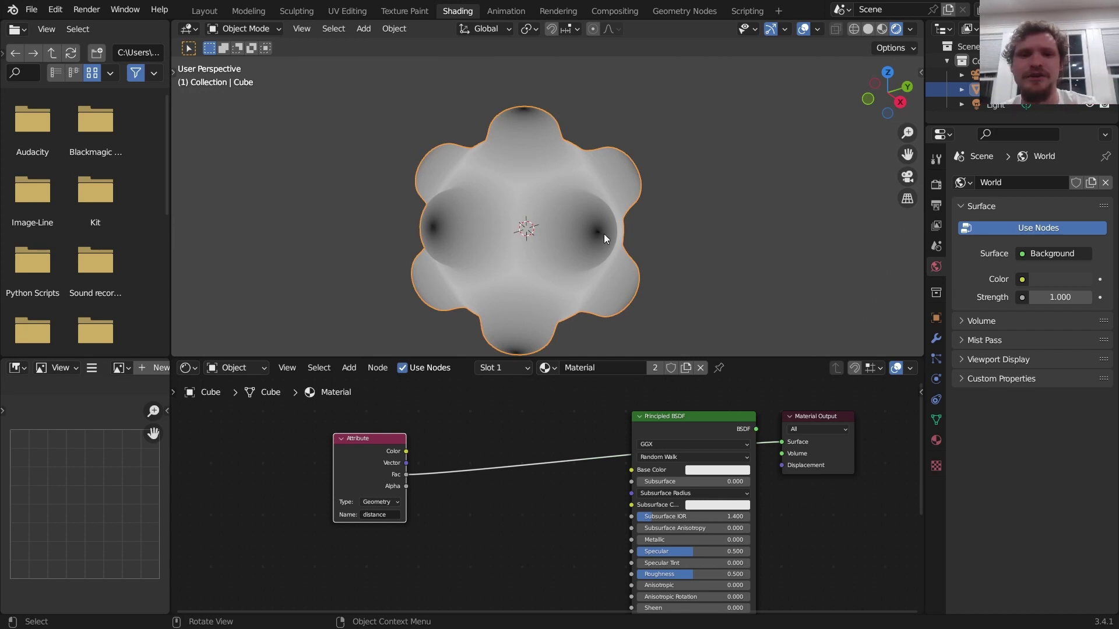
mouse_move(520, 193)
left_mouse_down()
mouse_move(519, 255)
mouse_move(612, 167)
left_mouse_up()
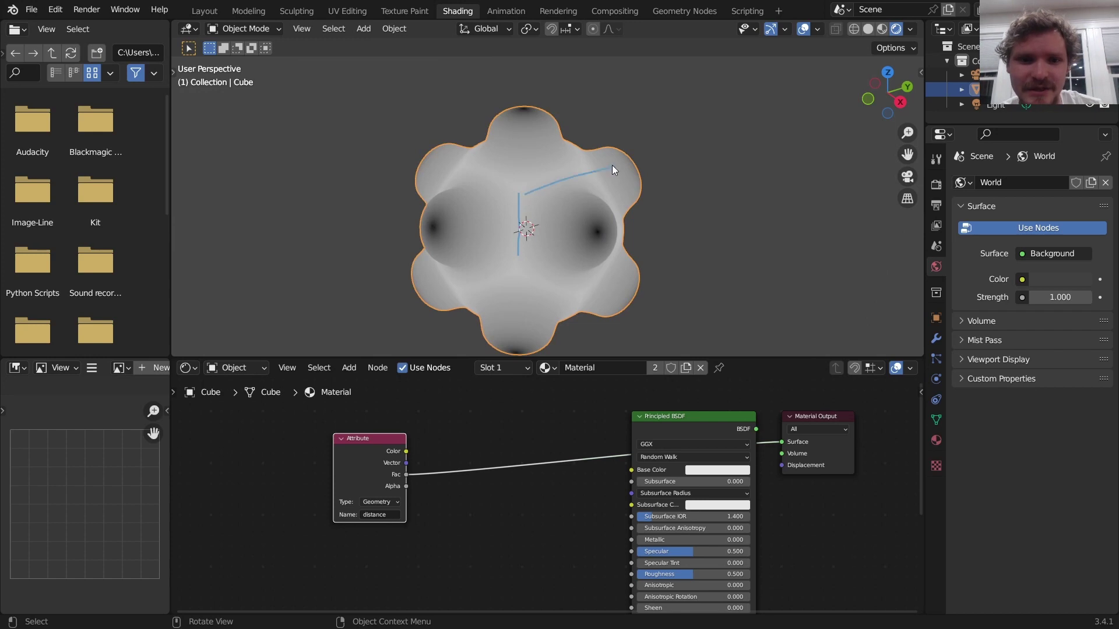
key("ctrl+z")
key("ctrl+z")
- Insert a Math node set to Snap after the distance attribute's Fac output, with an increment of 0.060
middle_click_drag(486, 461, 568, 424)
left_click_drag(468, 431, 367, 449)
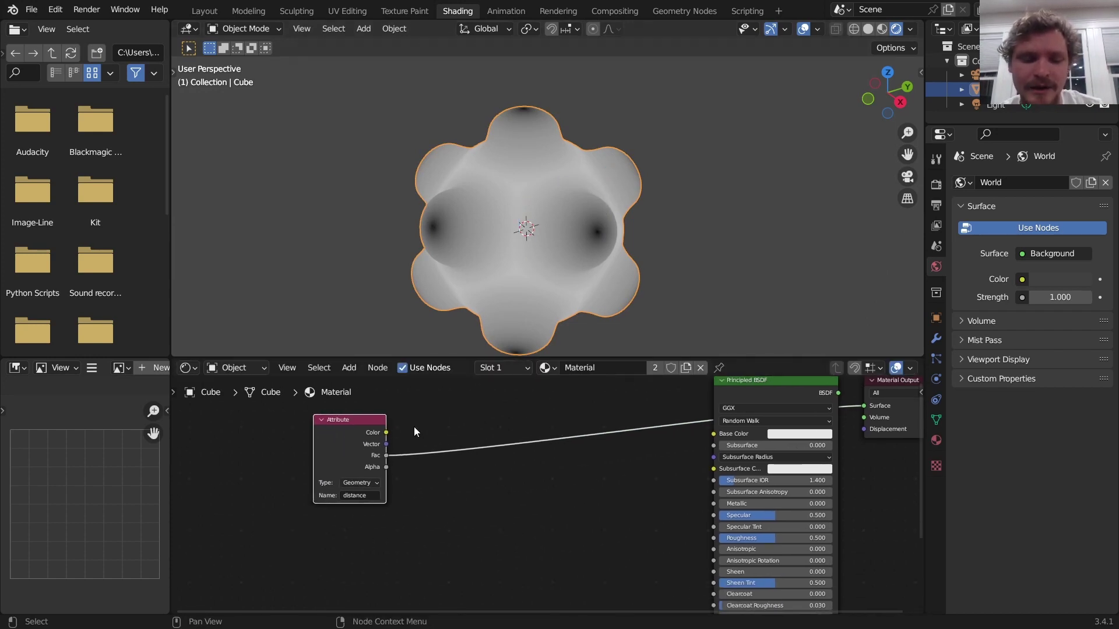
key("shift+a")
left_click(496, 409)
type("math")
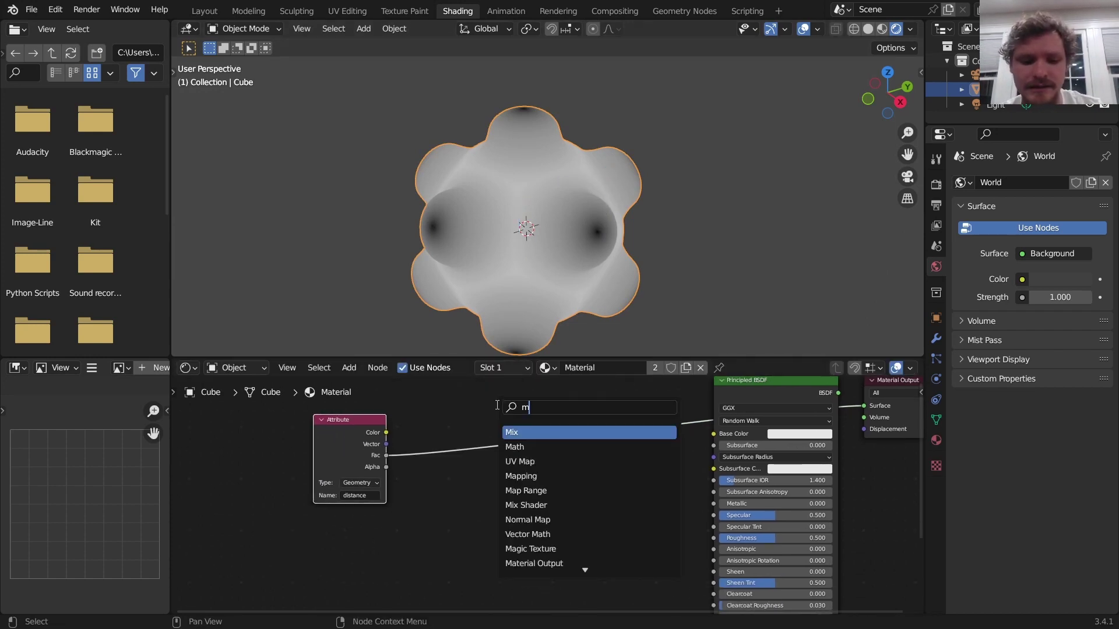
key("Return")
left_click(474, 438)
left_click(474, 438)
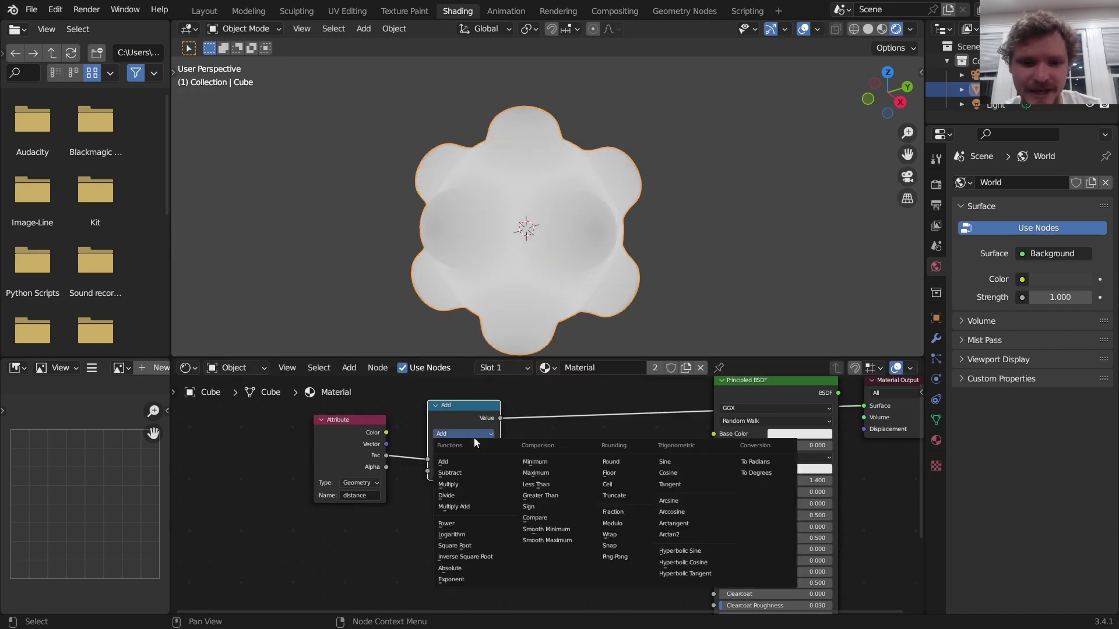
left_click(615, 549)
left_click_drag(466, 471, 434, 471)
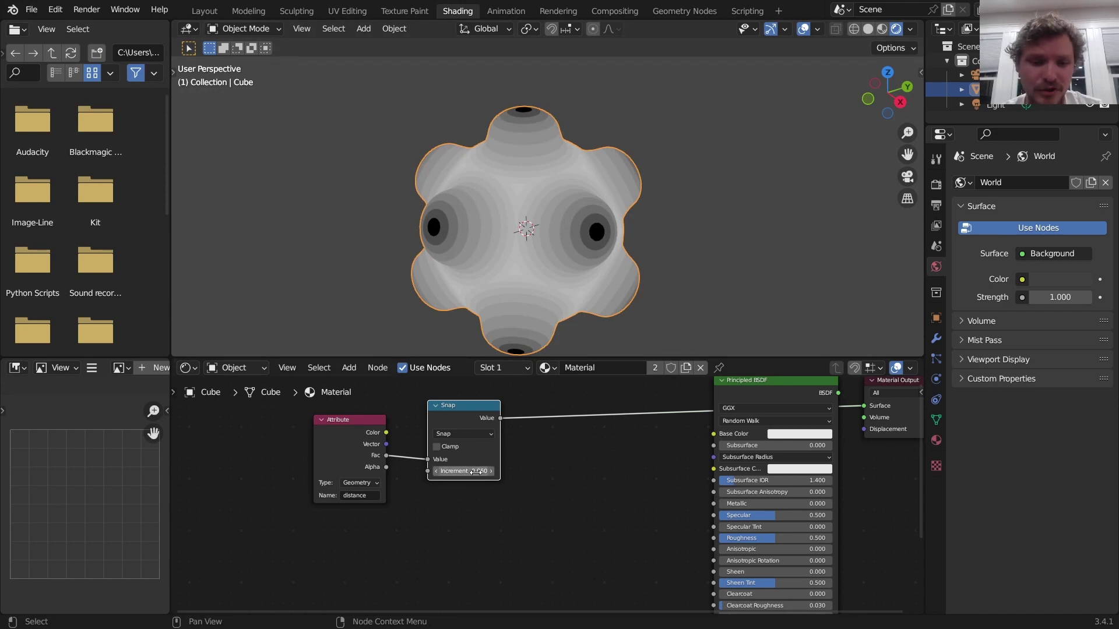
- Insert a Hue Saturation Value node after Snap, and route the snapped value into its Hue input
middle_click_drag(525, 460, 536, 472)
key("shift+a")
left_click(566, 431)
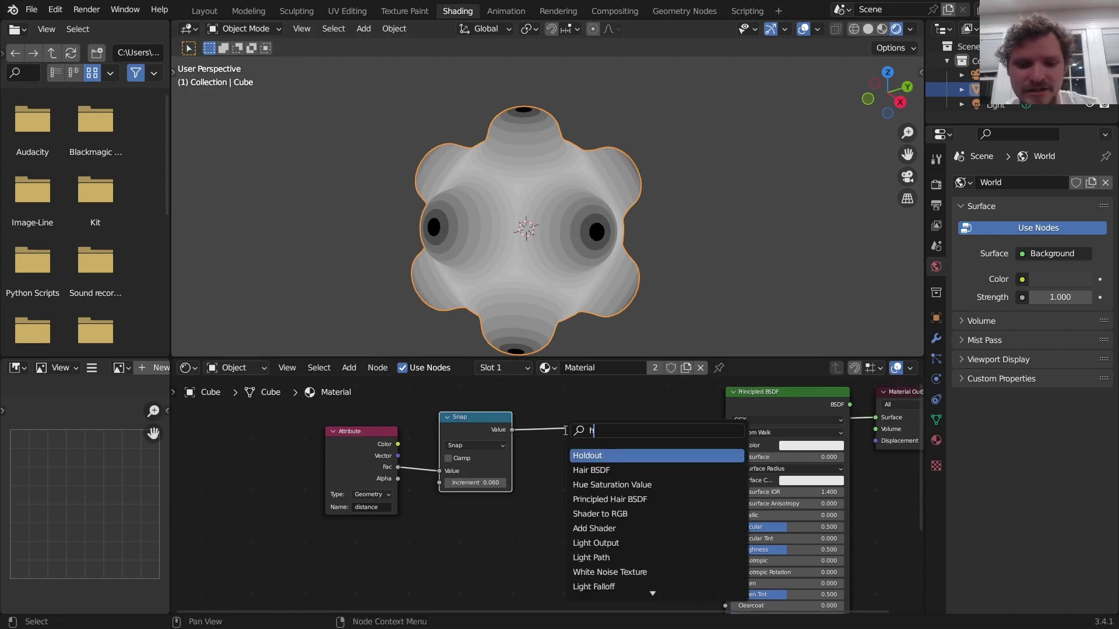
type("hue")
key("Return")
left_click(566, 475)
left_click_drag(567, 473, 569, 425)
- Set the Hue Saturation Value node's color to a saturated yellow-green with hue 0.223 and value 0.800
left_click(622, 472)
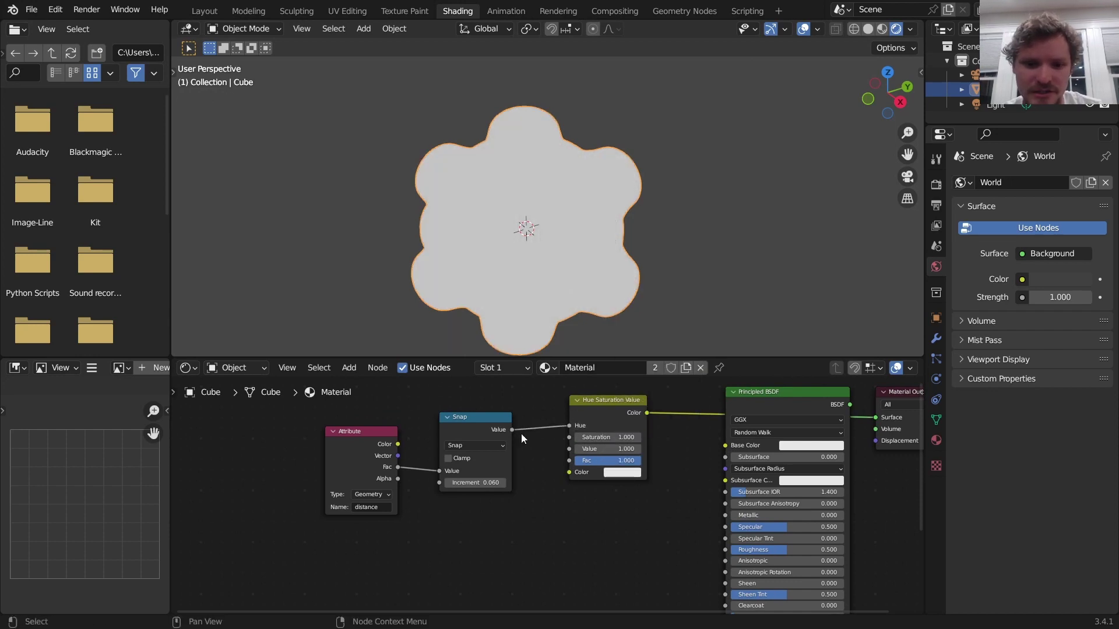
left_click(618, 475)
left_click_drag(646, 385, 628, 367)
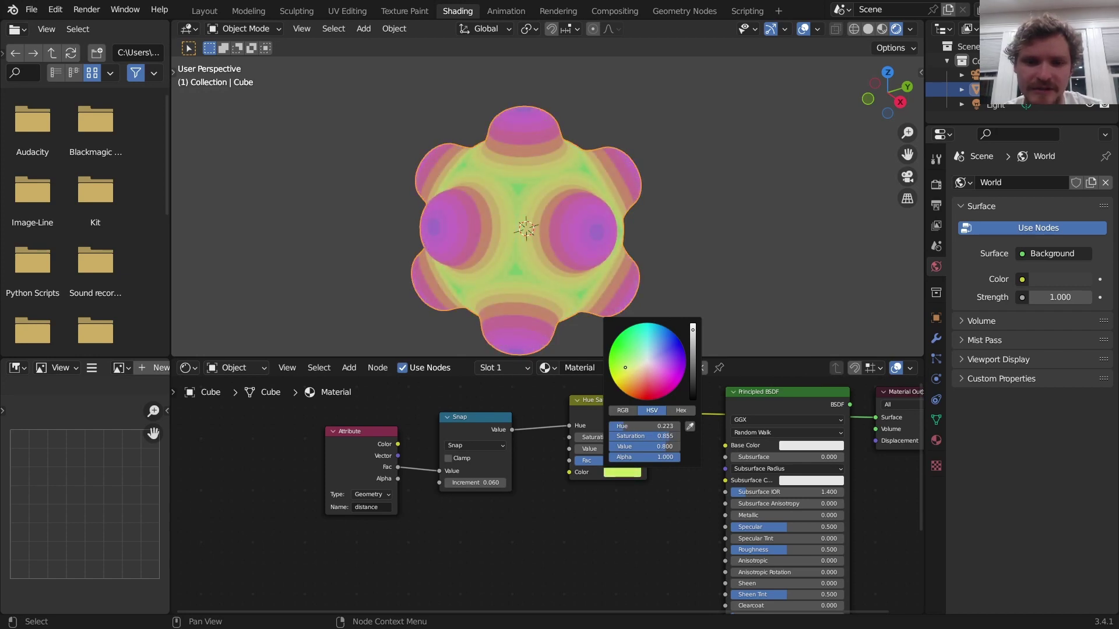
middle_click_drag(417, 437, 521, 468)
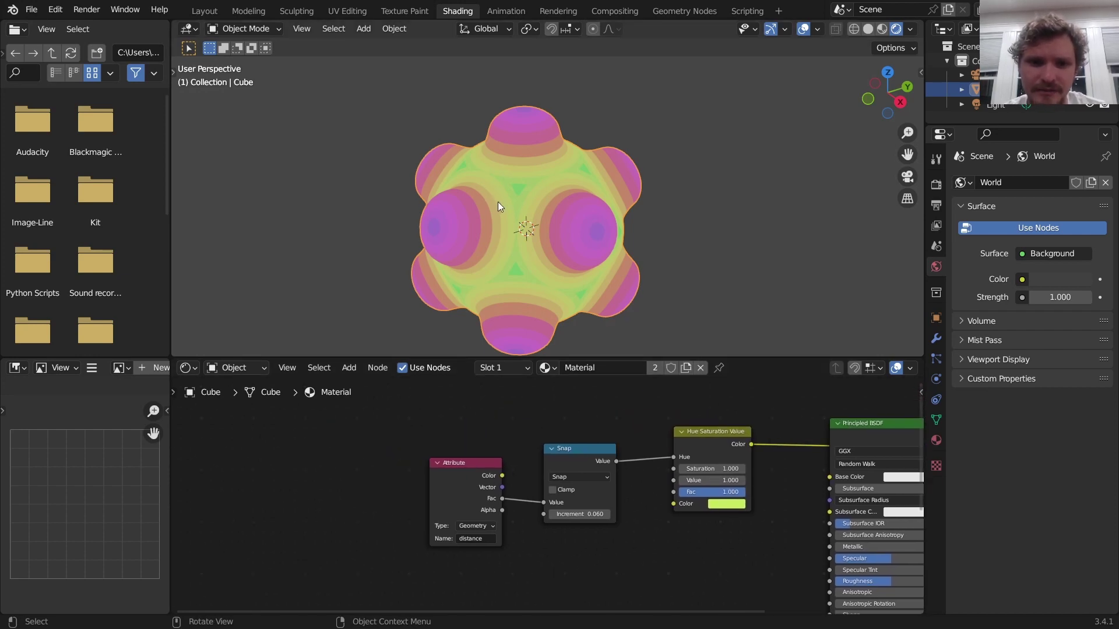
- Duplicate the Snap node above the chain, feed it the distance attribute's Fac, and set its operation to Less Than
middle_click_drag(522, 461, 527, 444)
left_click_drag(496, 474, 383, 475)
middle_click_drag(599, 453, 599, 466)
left_click(590, 454)
key("shift+d")
left_click(531, 386)
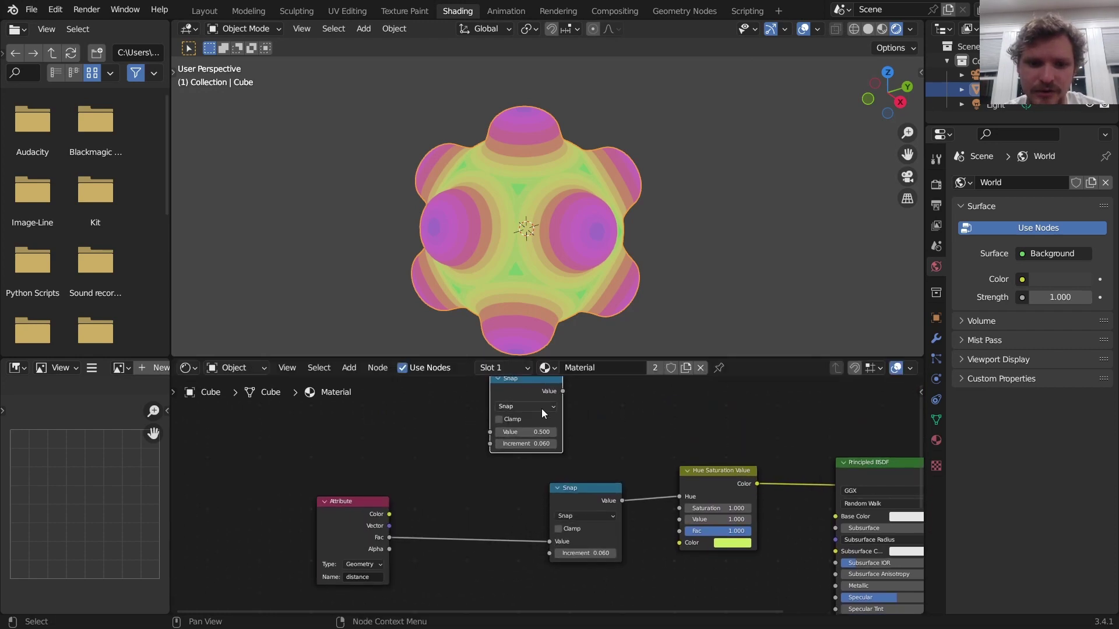
left_click(537, 407)
left_click(585, 469)
left_click_drag(389, 537, 493, 434)
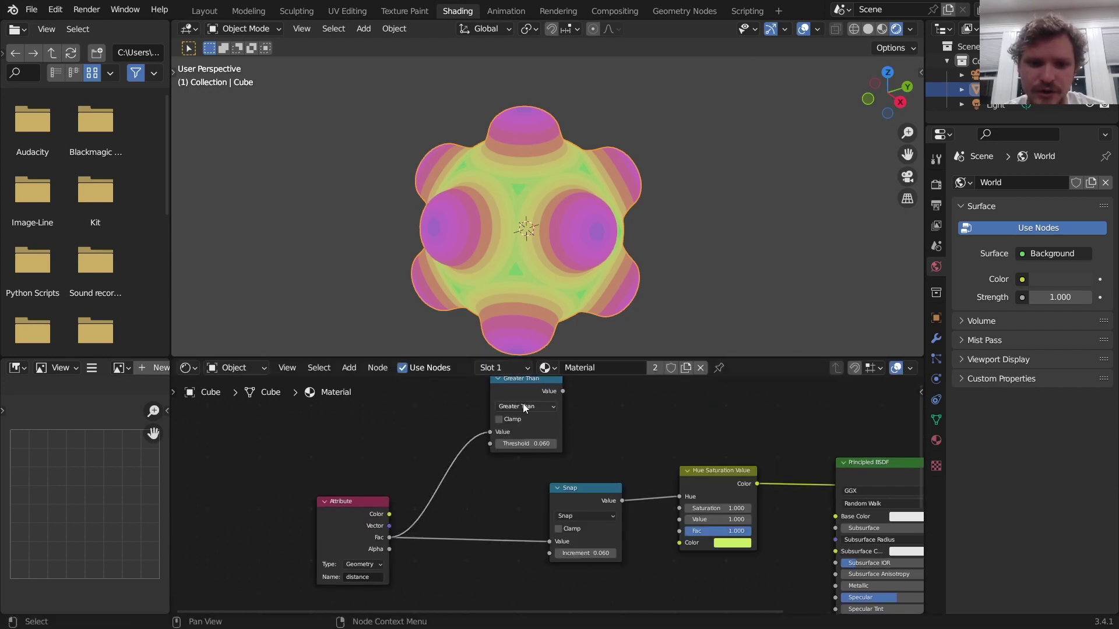
left_click_drag(537, 392, 571, 411)
left_click(572, 424)
left_click(631, 472)
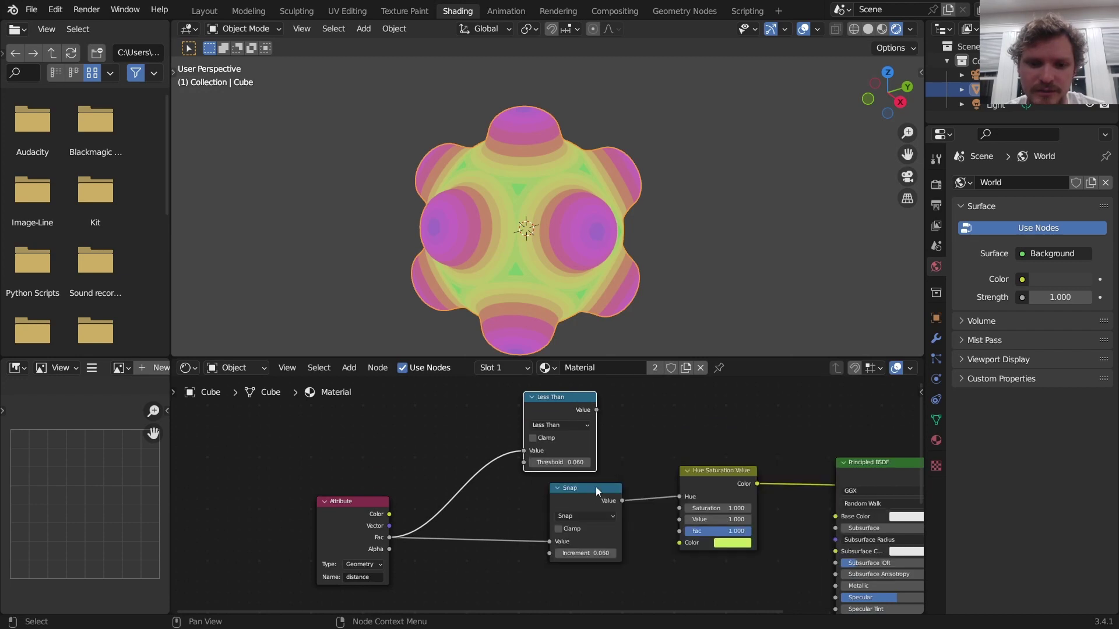
- Insert a duplicate of the Snap node between Snap and Hue Saturation Value, and set its operation to Multiply
left_click_drag(583, 497, 557, 502)
key("shift+d")
left_click(670, 493)
left_click(664, 512)
left_click(665, 405)
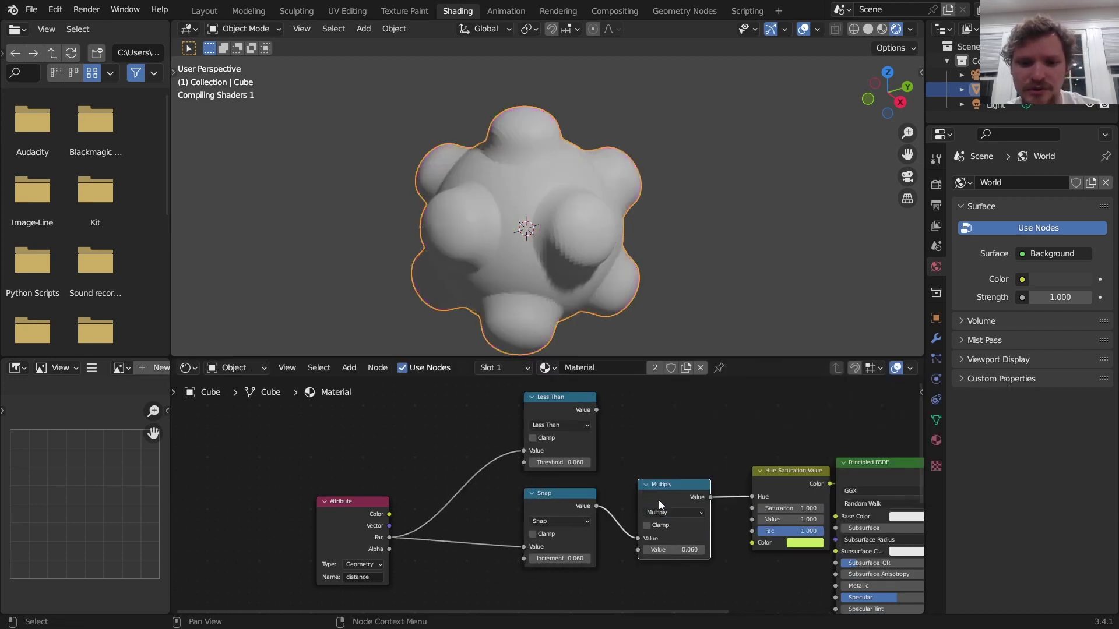
- Preview the Less Than mask on the sphere, set its threshold to 0.430, and try the Greater Than operation
left_click(568, 400, "ctrl+shift")
left_click_drag(567, 462, 616, 462, "shift")
left_click(557, 424)
left_click(638, 484)
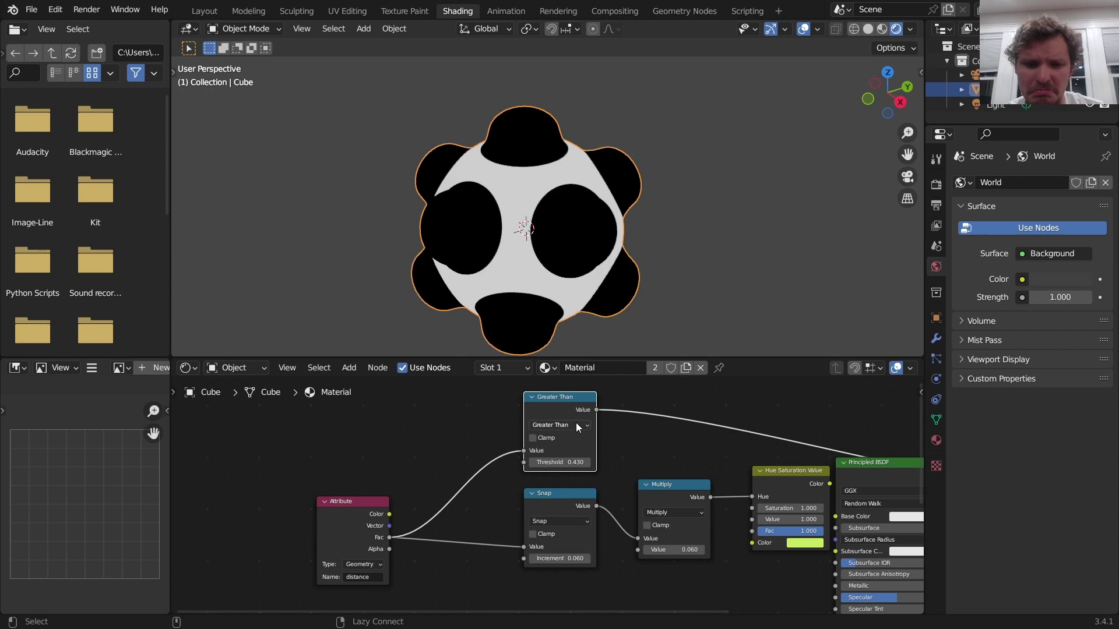
key("ctrl+z")
- Connect the Less Than mask to the Multiply node's second value, restore the hue color preview, and set the threshold to 0.650
right_click_drag(578, 425, 660, 552, "alt")
middle_click_drag(703, 515, 485, 511)
left_click(695, 474, "ctrl+shift")
left_click(568, 477, "ctrl+shift")
left_click_drag(567, 476, 553, 468)
middle_click_drag(487, 475, 635, 461)
scroll(505, 493, "up", 1)
mouse_move(500, 439)
left_mouse_down("shift")
mouse_move(547, 440)
mouse_move(480, 440)
mouse_move(495, 440)
left_mouse_up("shift")
- Remove the Less Than and Multiply nodes, keeping Snap connected between the attribute's Fac and the Hue input
left_click(474, 390)
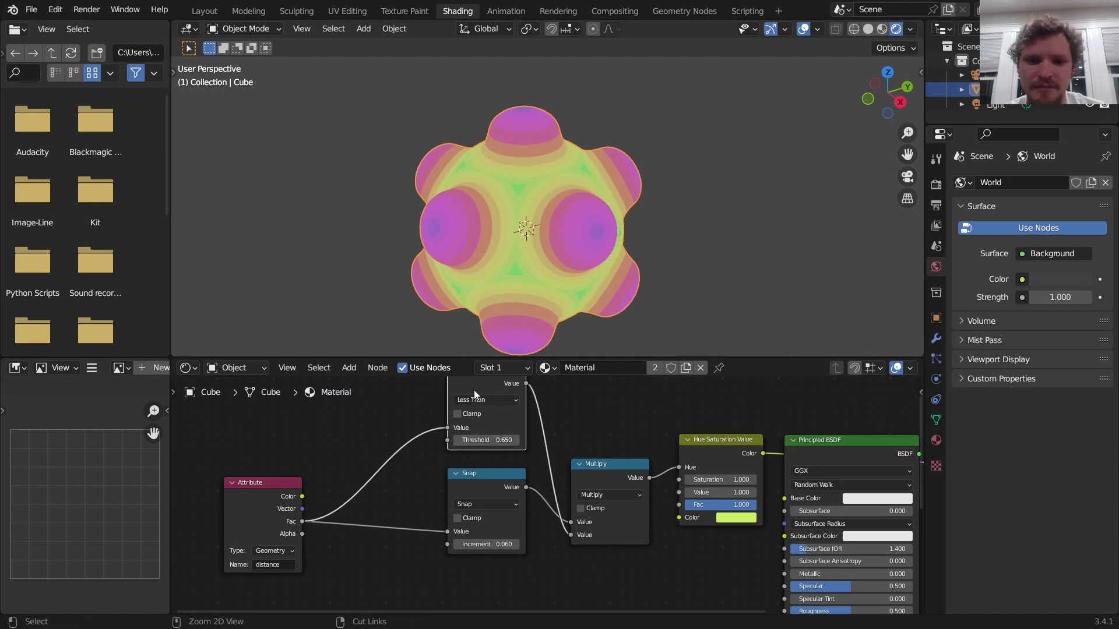
key("ctrl+x")
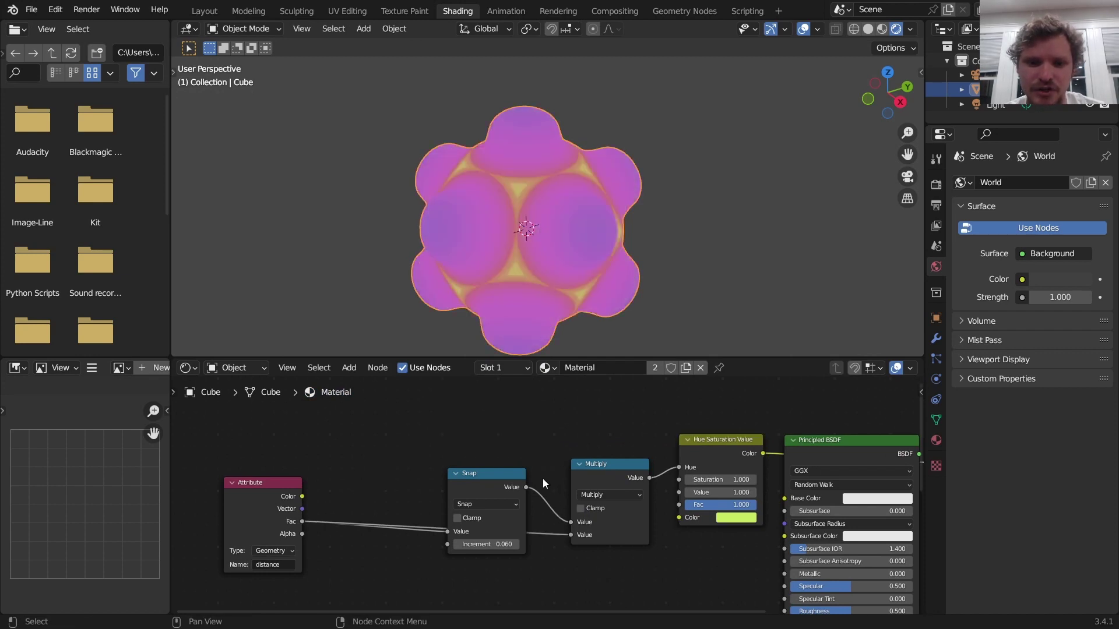
left_click_drag(510, 483, 439, 474)
left_click(630, 484)
key("ctrl+x")
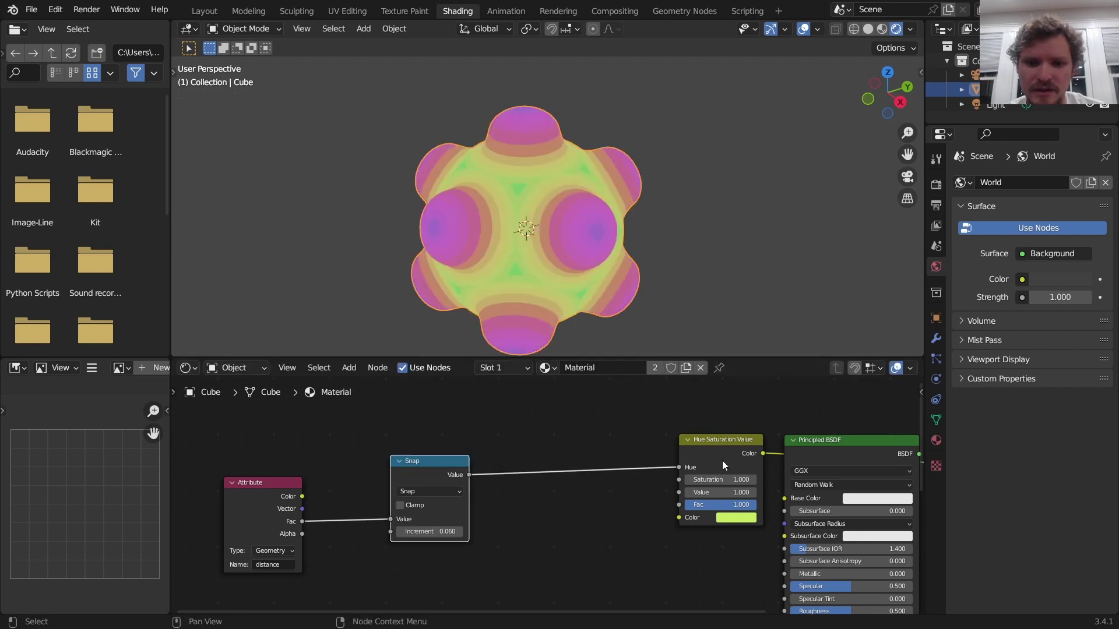
- Connect the Hue Saturation Value color to the Principled BSDF's Base Color and route the BSDF to the Material Output's Surface
left_click_drag(723, 464, 785, 498)
middle_click_drag(780, 485, 596, 487)
left_click_drag(678, 447, 678, 447)
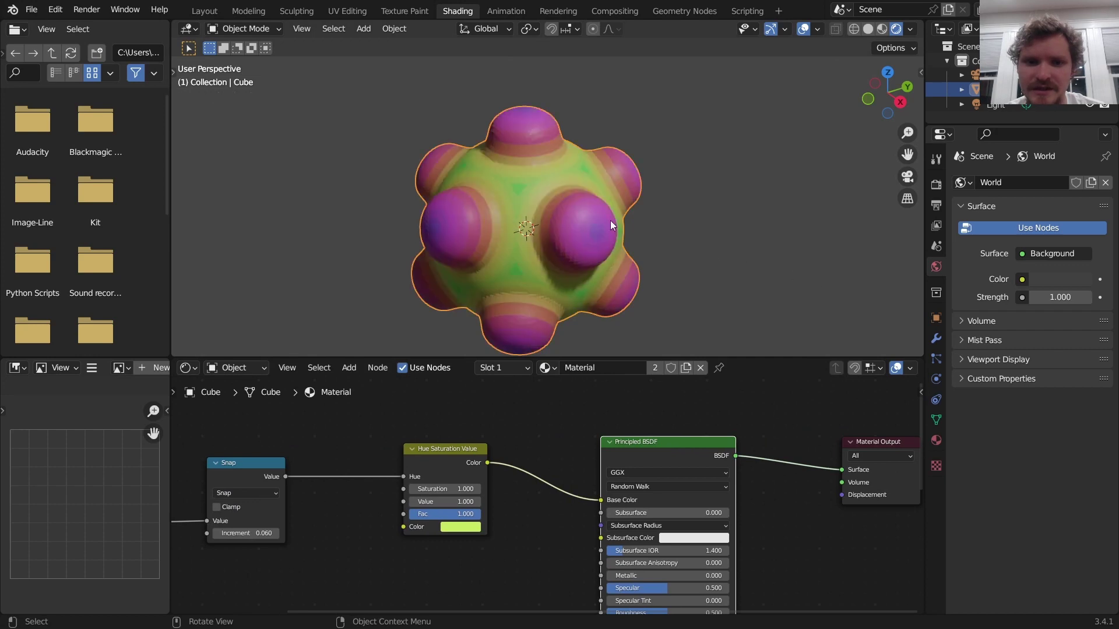
middle_click_drag(610, 220, 544, 255)
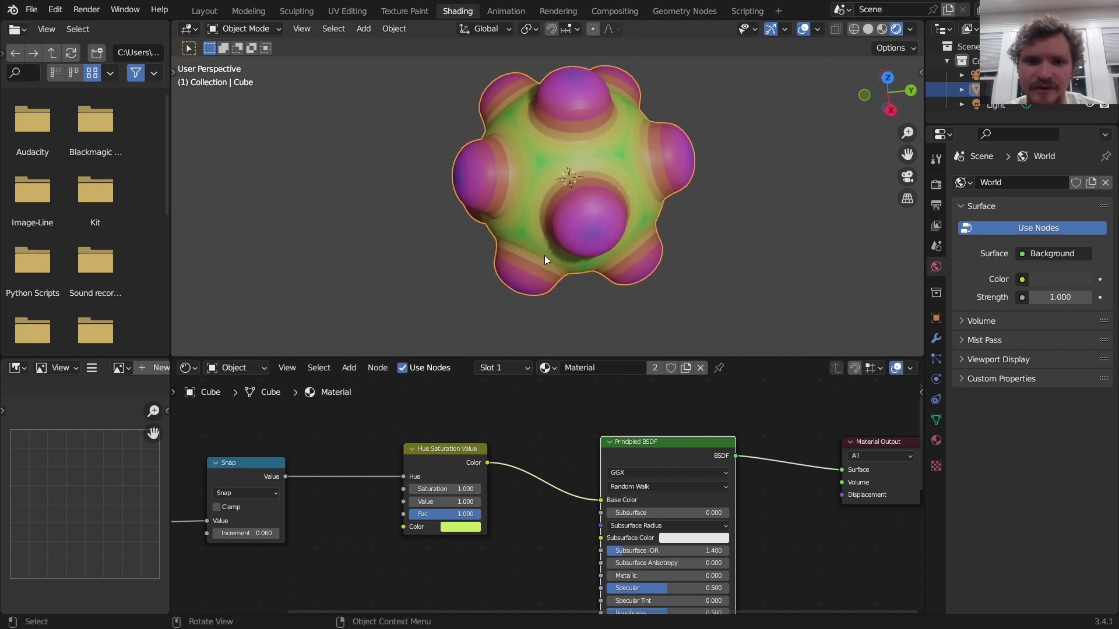
- Apply smooth shading to the bumpy sphere object
right_click(534, 113)
left_click(536, 120)
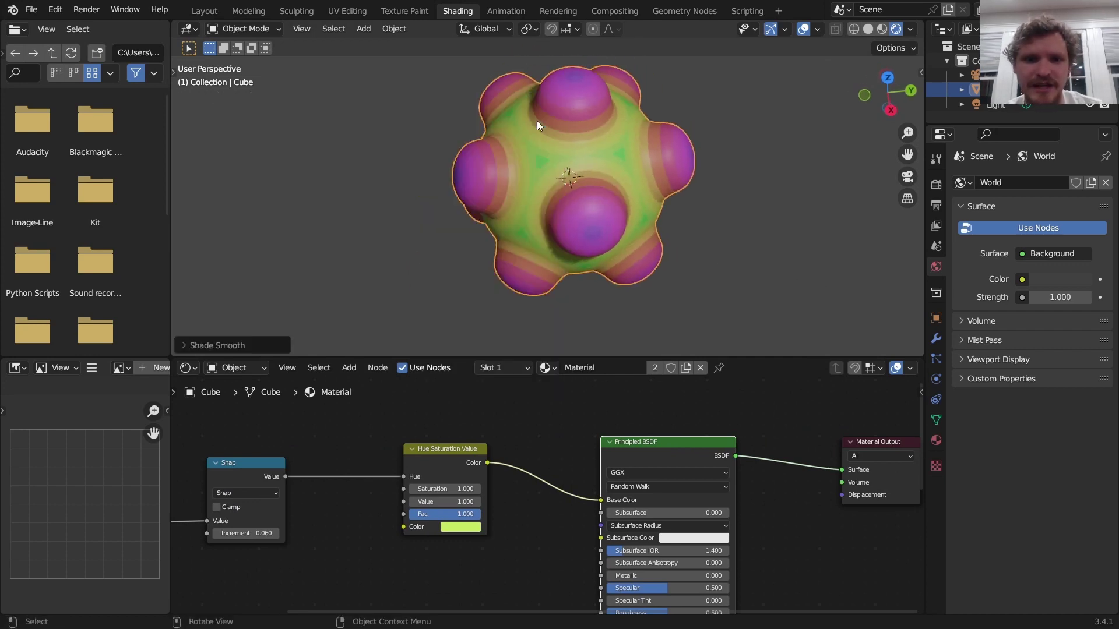
right_click(568, 143)
left_click(570, 150)
middle_click_drag(571, 152, 648, 99)
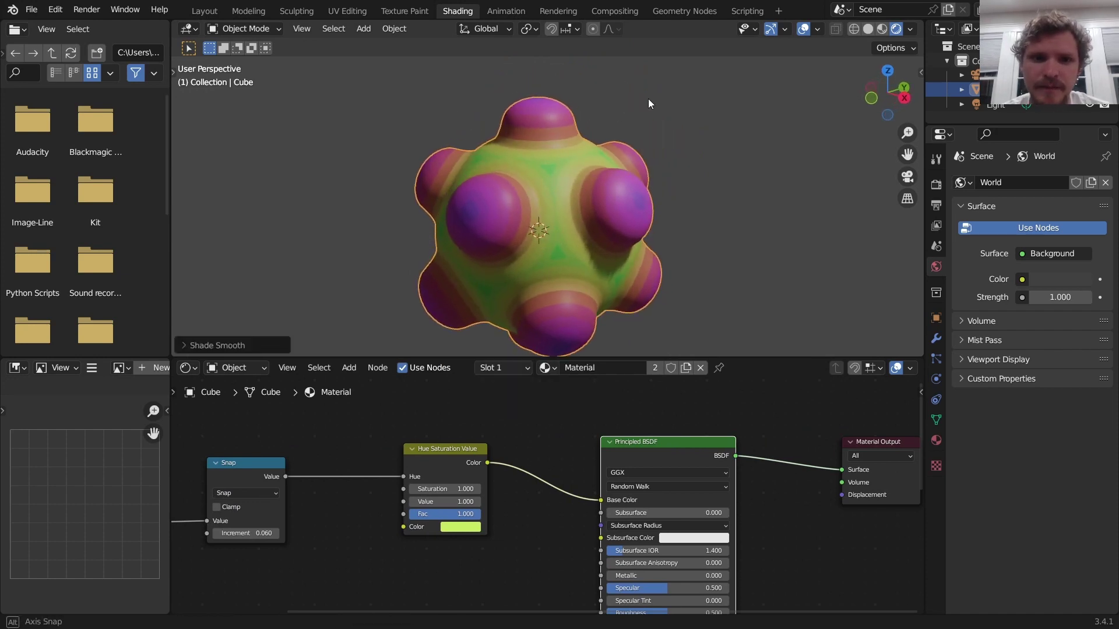
- Switch to the Geometry Nodes workspace and display its 3D viewport in rendered shading, with the RGB Curves node in view
left_click(662, 13)
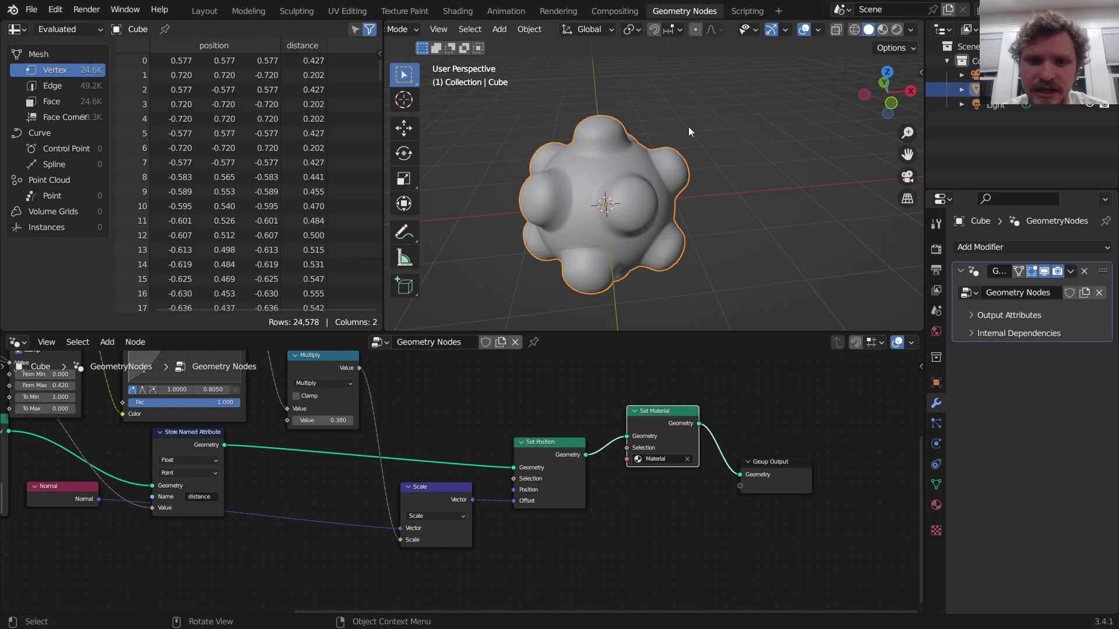
left_click(896, 29)
scroll(658, 169, "up", 2)
middle_click_drag(265, 367, 630, 436)
scroll(631, 393, "up", 2)
- Try pulling the upper part of the displacement curve down in the RGB Curves node, and undo the change
left_click_drag(623, 389, 624, 431)
mouse_move(619, 231)
middle_mouse_down()
mouse_move(663, 169)
mouse_move(663, 181)
mouse_move(551, 180)
mouse_move(622, 226)
middle_mouse_up()
key("ctrl+z")
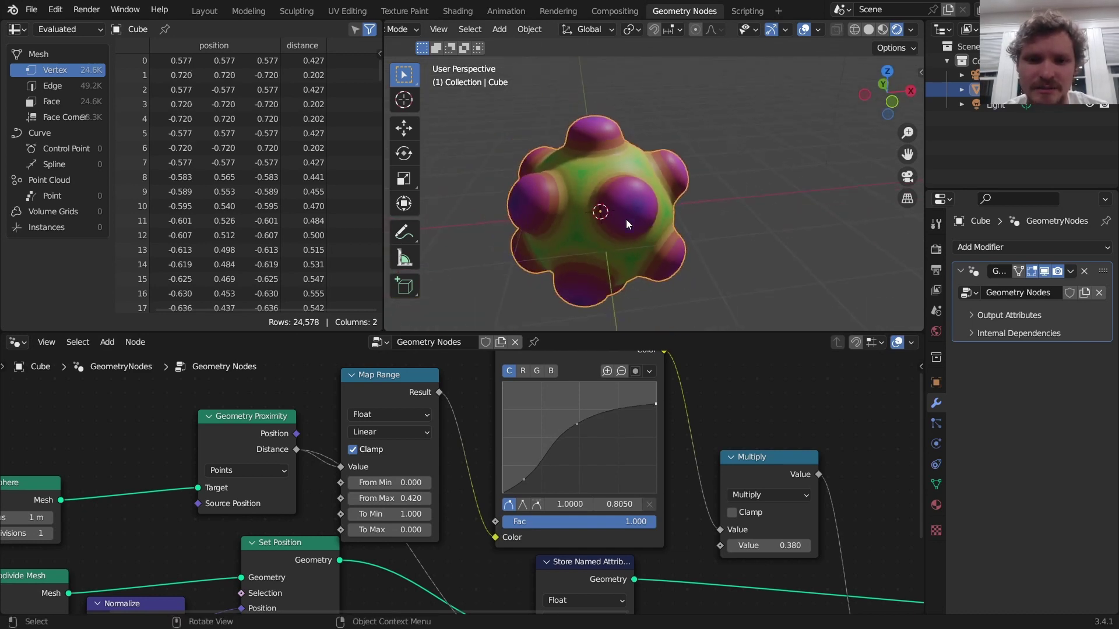
- Reshape the RGB curve with a peak point at about 0.65, 0.915, another point at about 0.86, 0.815, and its end point at 0.76
left_click_drag(608, 417, 607, 392)
middle_click_drag(624, 214, 583, 244)
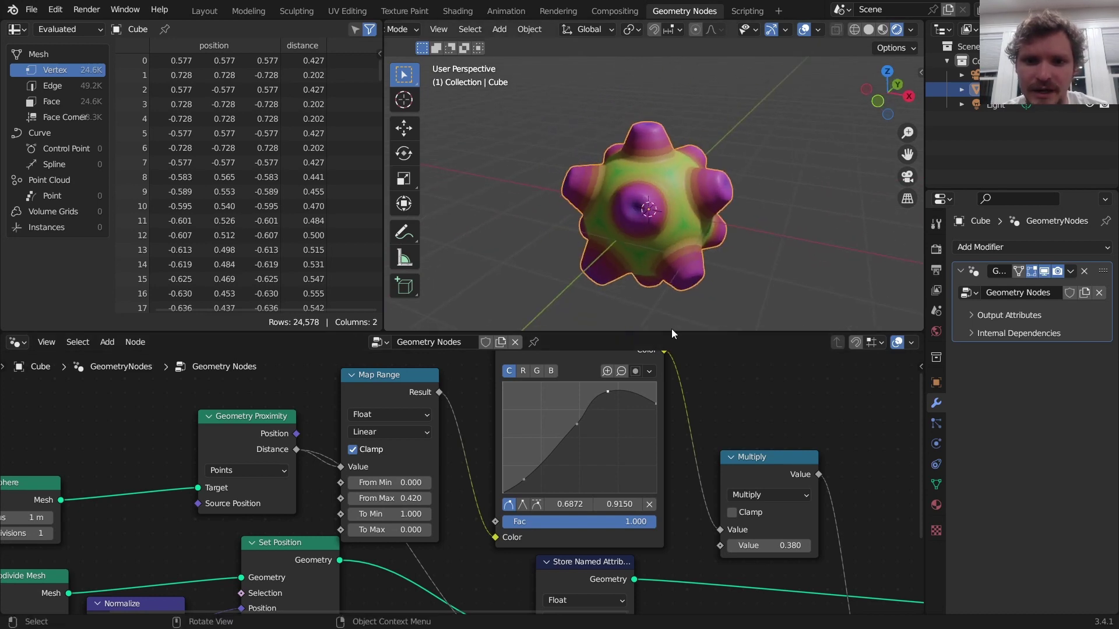
left_click_drag(654, 401, 654, 405)
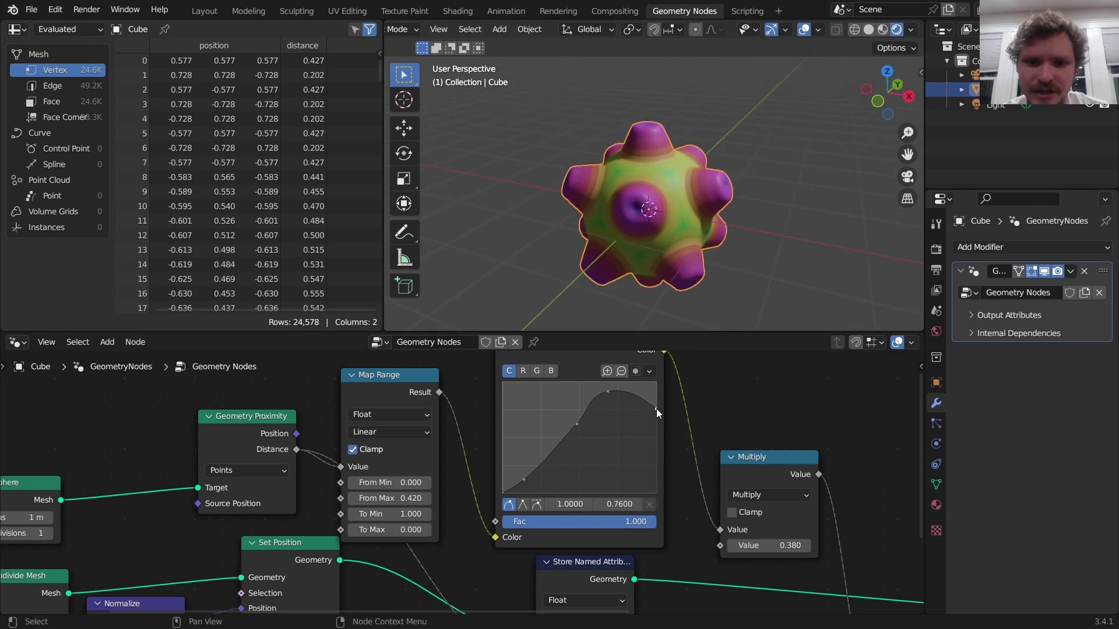
left_click(637, 402)
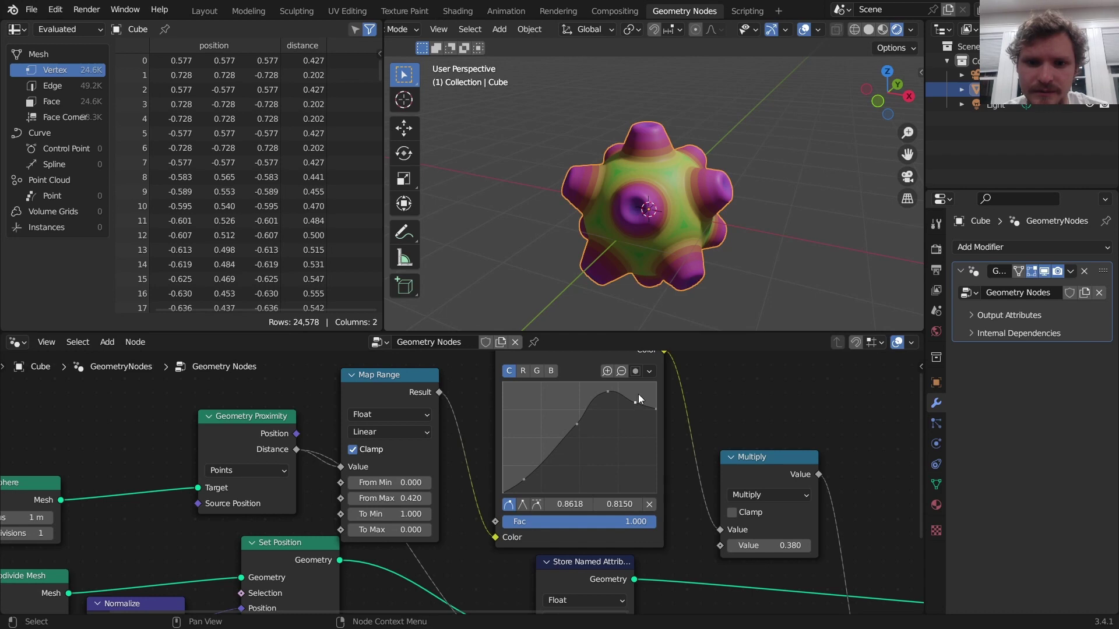
middle_click_drag(652, 192, 629, 193)
left_click_drag(578, 424, 577, 426)
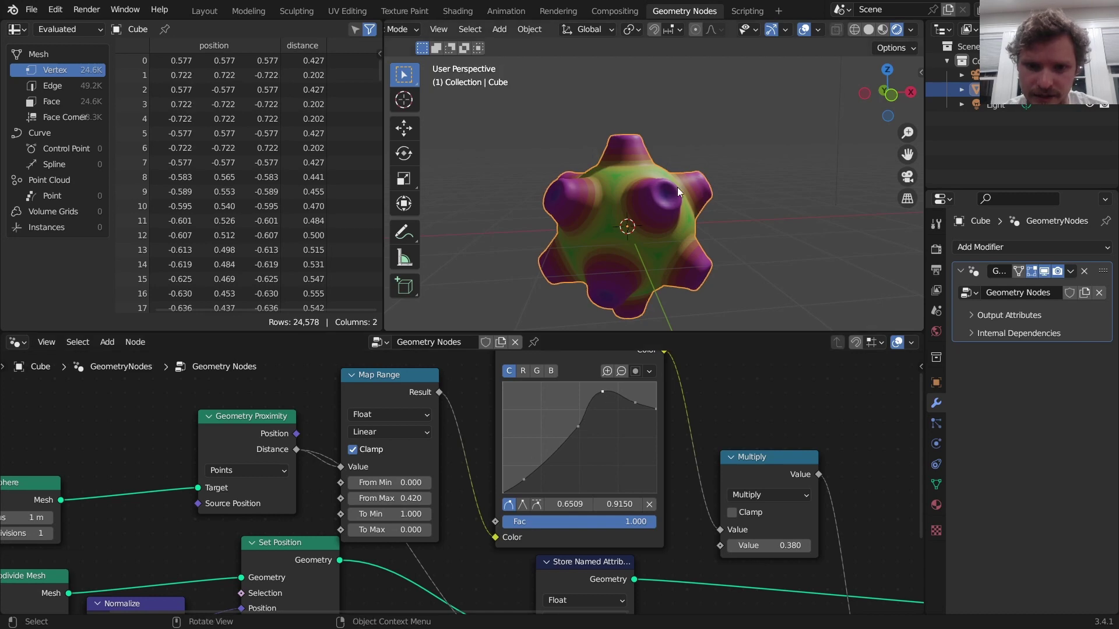
middle_click_drag(677, 187, 712, 169)
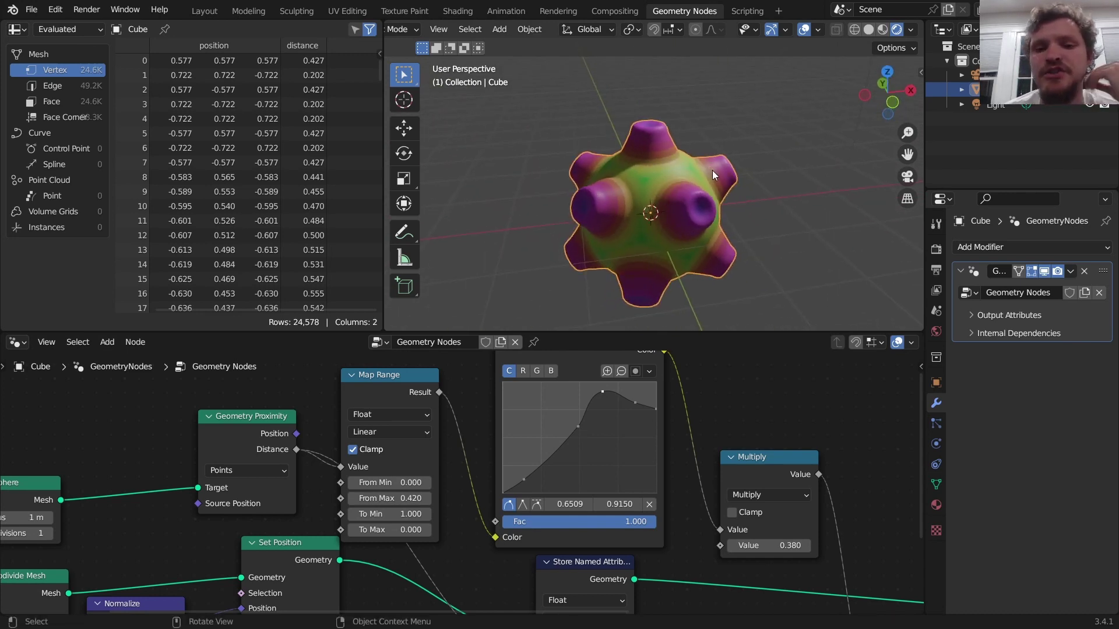
scroll(697, 180, "down", 4)
mouse_move(683, 181)
middle_mouse_down()
mouse_move(599, 183)
mouse_move(699, 187)
middle_mouse_up()
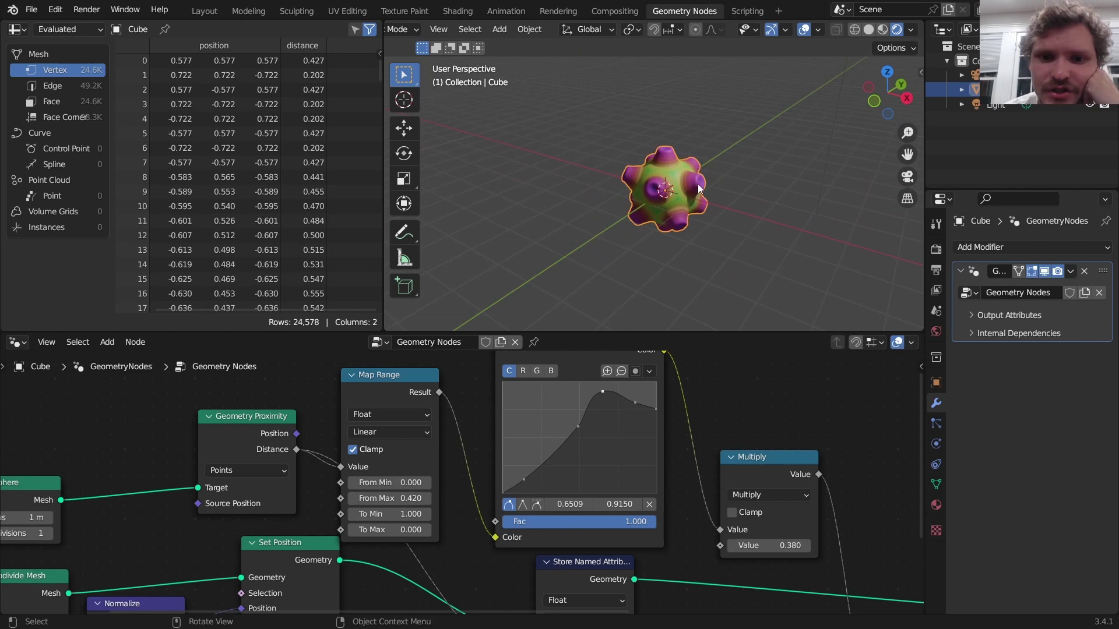
scroll(699, 188, "up", 3)
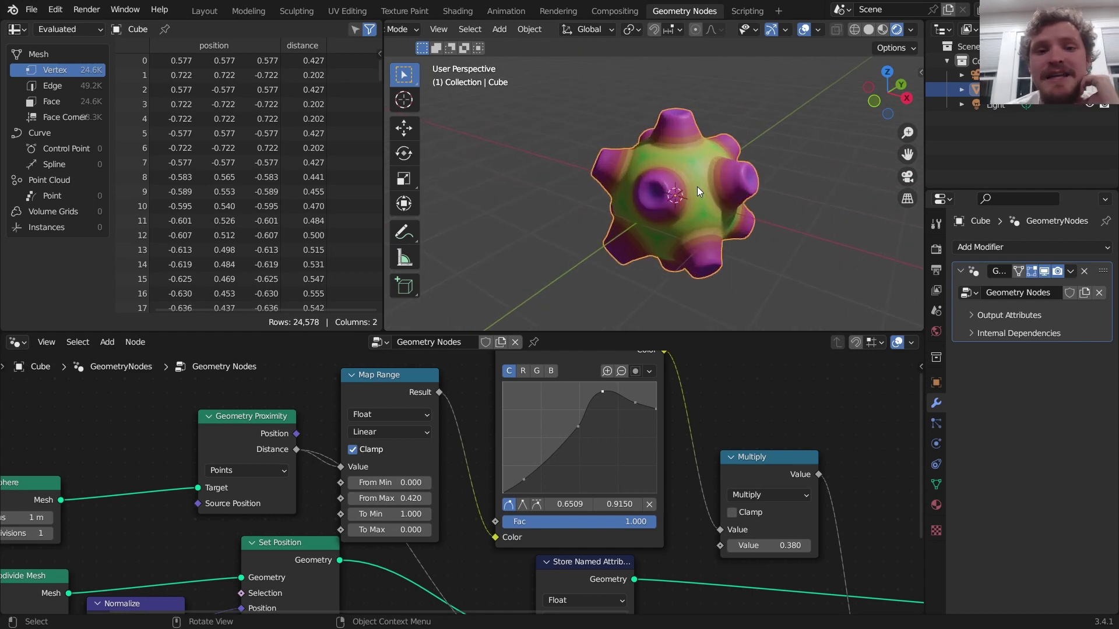